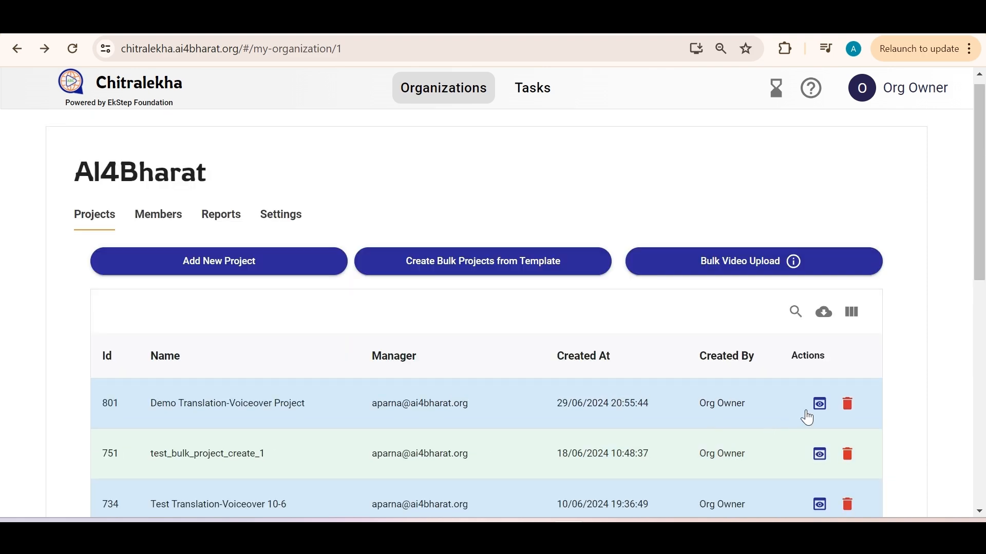
# Step: Open the Demo Translation-Voiceover Project and display its list of tasks
pyautogui.click(820, 404)
pyautogui.moveTo(984, 283); pyautogui.dragTo(981, 400)
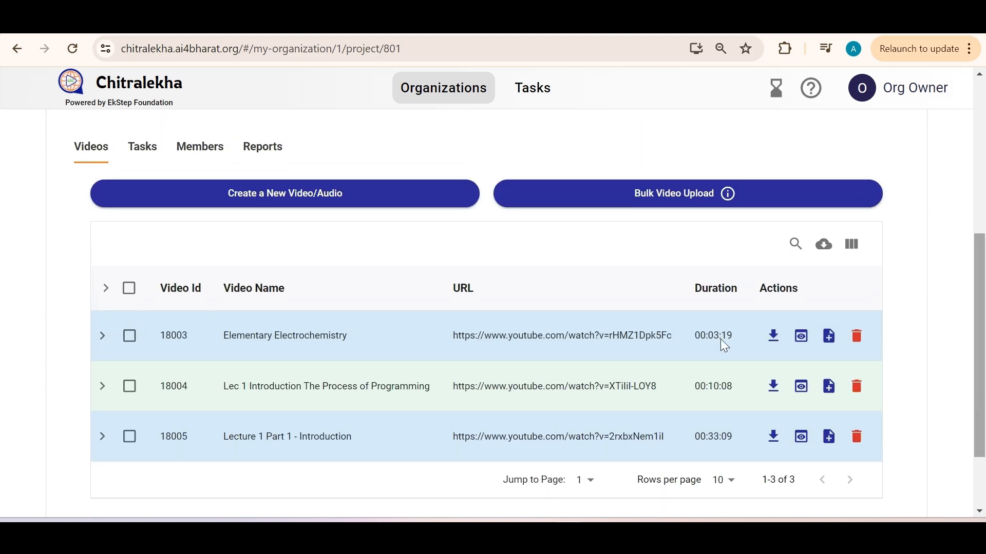
pyautogui.click(135, 160)
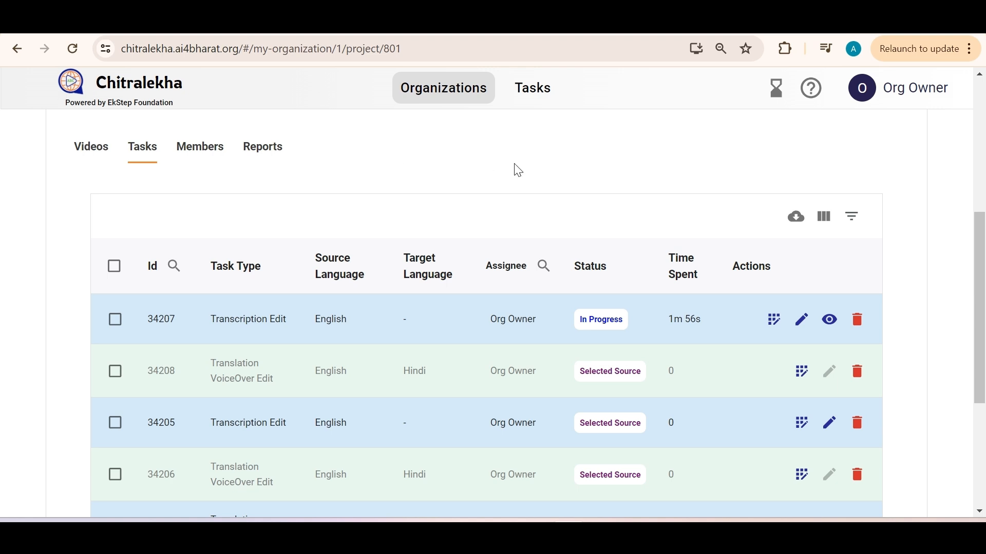
# Step: View the overall task list outside the project, and return to the project's own tasks
pyautogui.moveTo(981, 246); pyautogui.dragTo(982, 84)
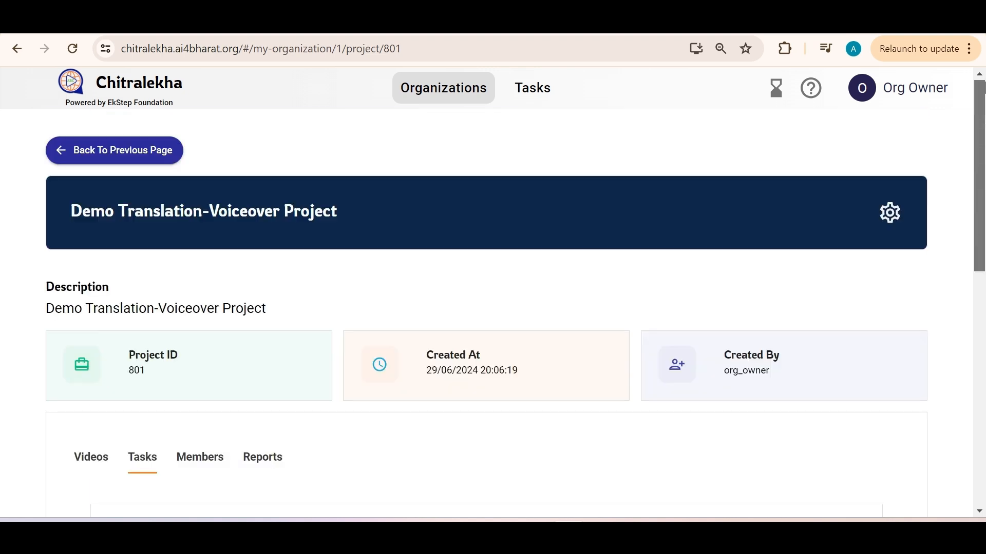
pyautogui.click(538, 94)
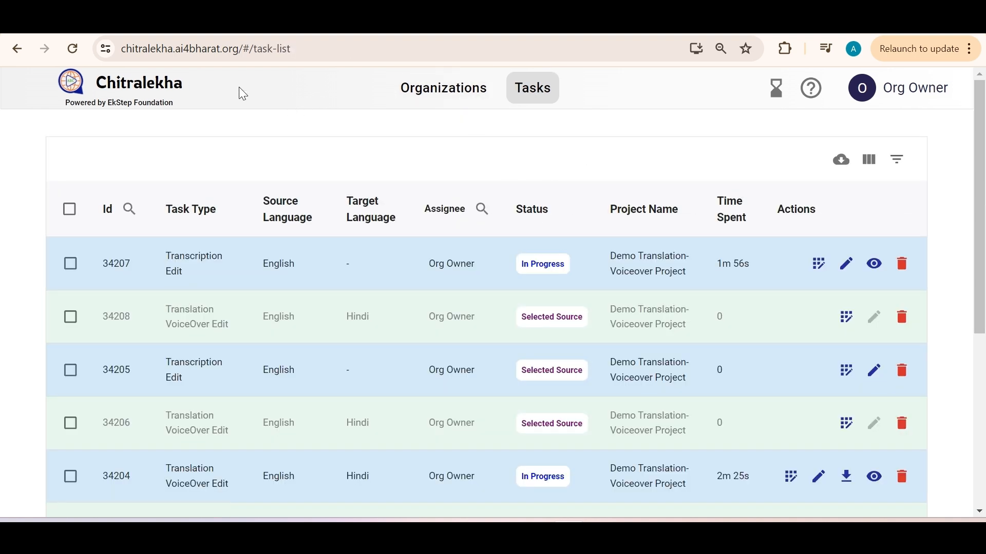
pyautogui.click(15, 56)
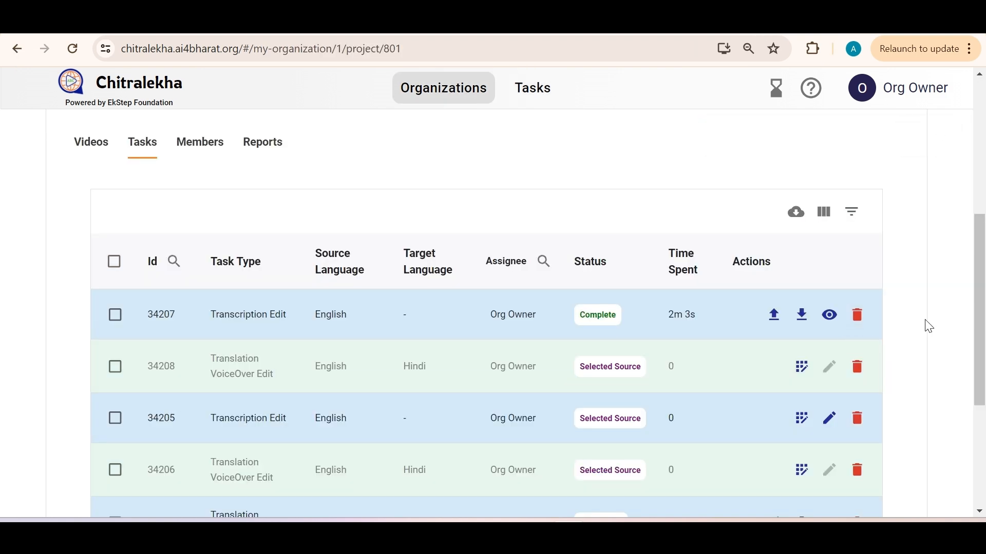
# Step: Open the English-to-Hindi Translation VoiceOver Edit task 34208 for editing
pyautogui.moveTo(210, 357); pyautogui.dragTo(275, 383)
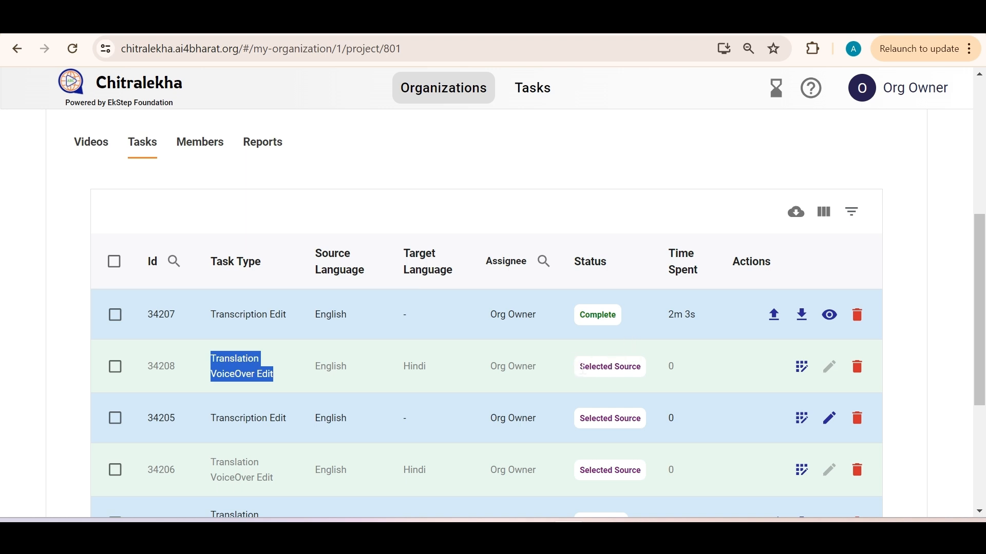
pyautogui.click(722, 361)
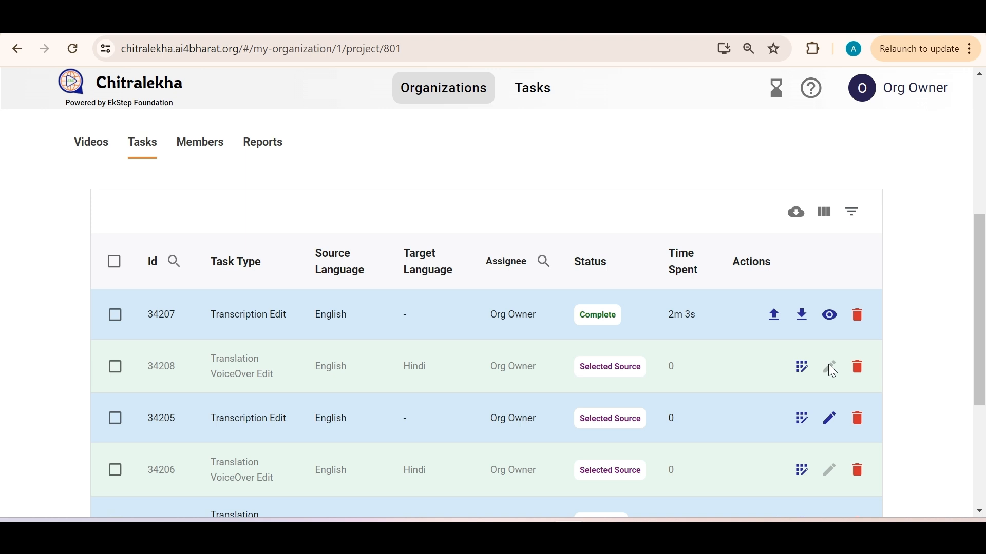
pyautogui.scroll(-1, 831, 369)
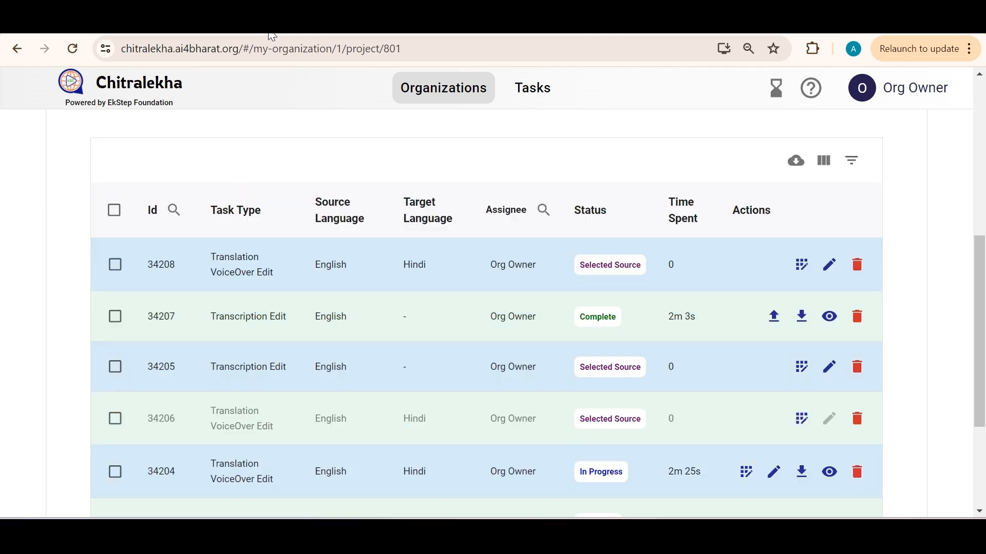
pyautogui.click(837, 270)
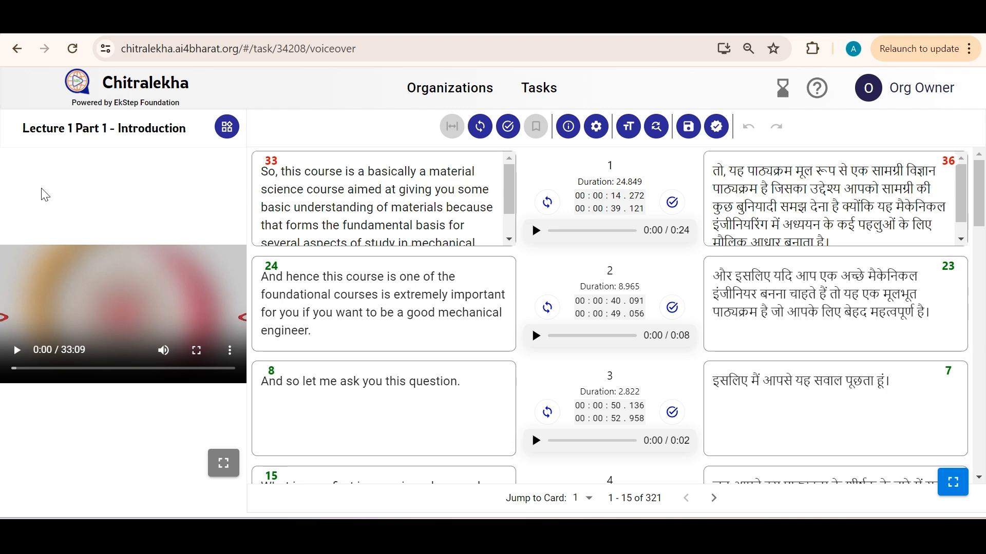
# Step: Play the first seconds of the lecture video and pause it
pyautogui.moveTo(23, 135); pyautogui.dragTo(191, 148)
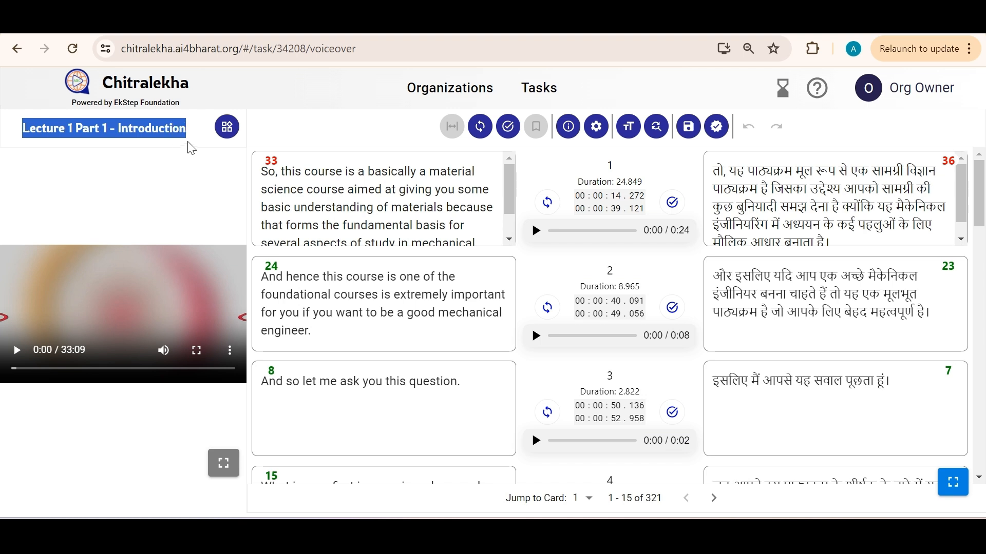
pyautogui.click(119, 226)
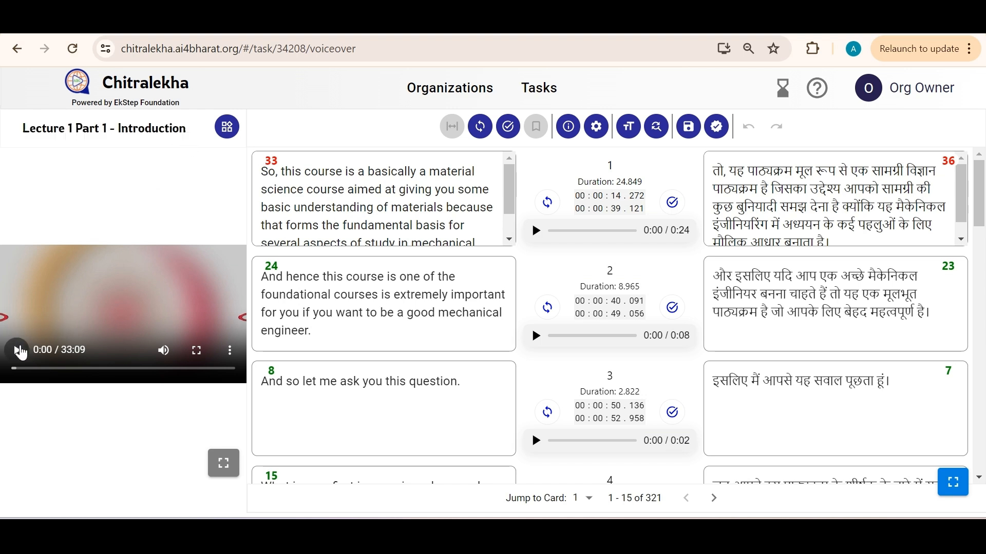
pyautogui.click(21, 352)
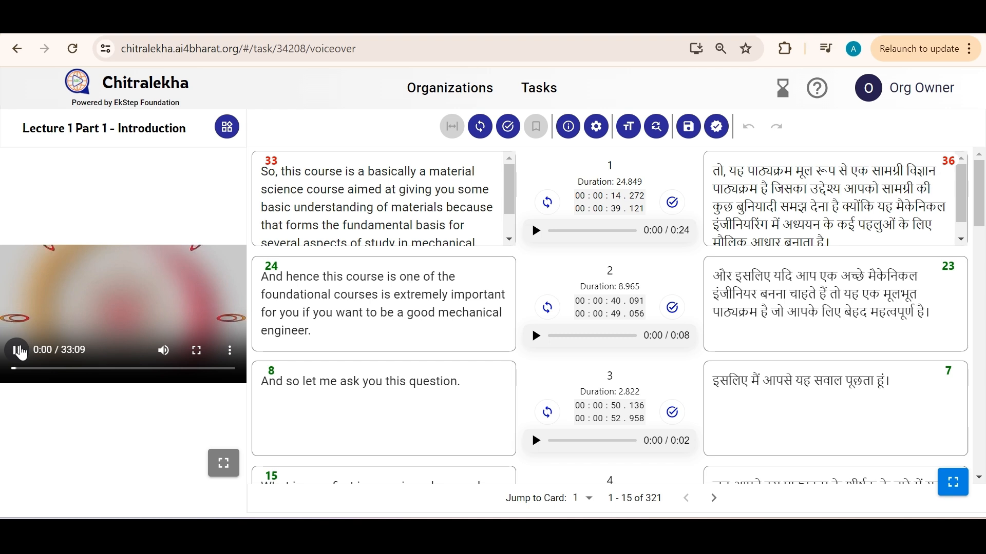
pyautogui.click(20, 353)
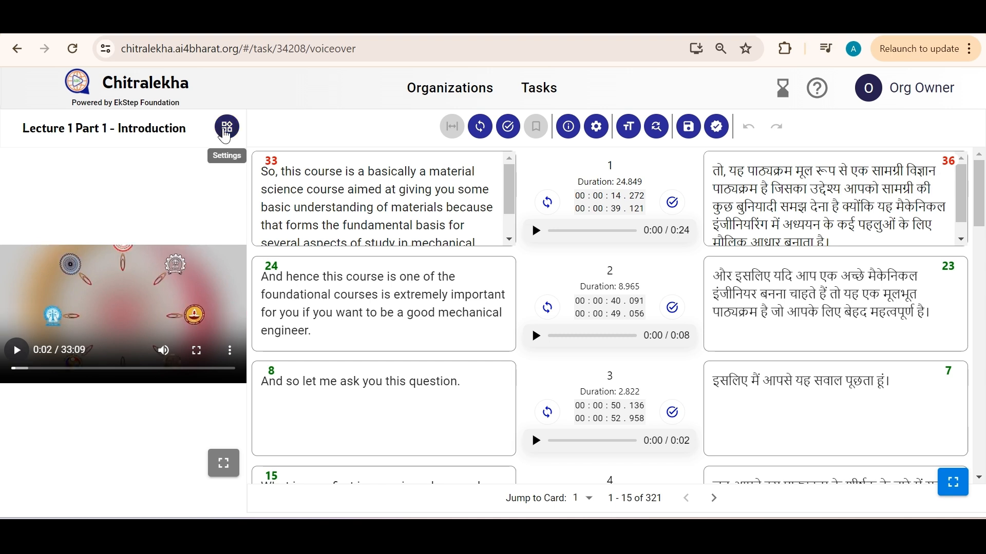
# Step: Turn on both the subtitles and the timeline for the video
pyautogui.click(226, 127)
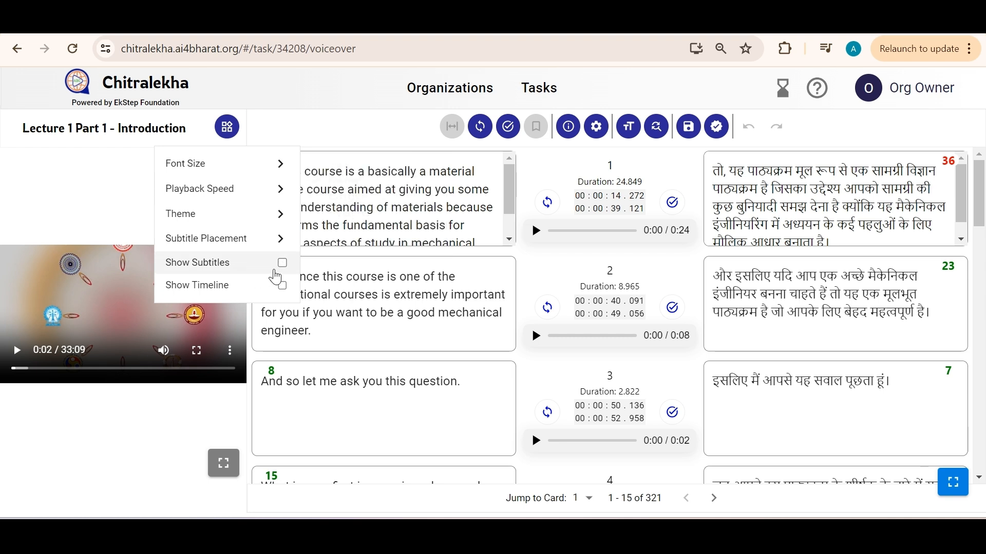
pyautogui.click(283, 263)
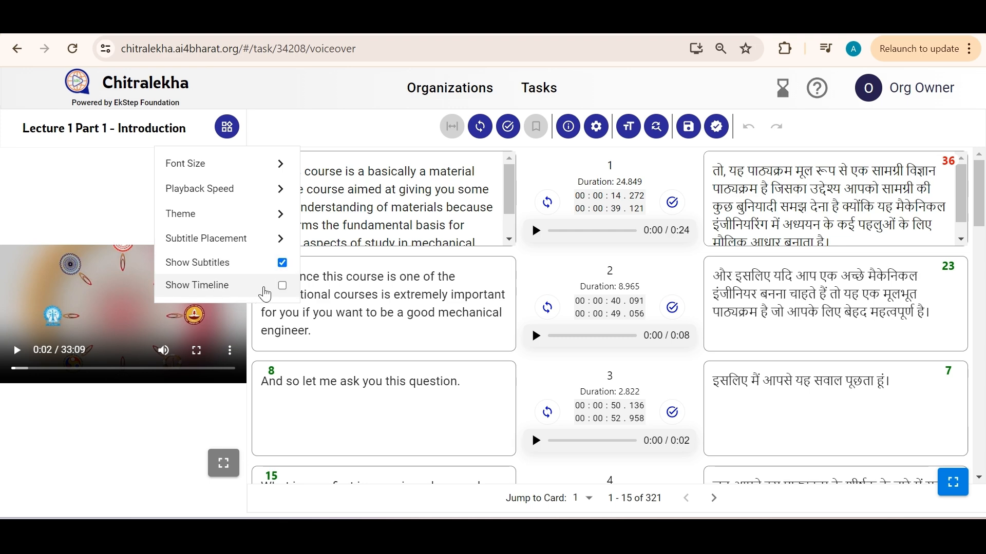
pyautogui.click(283, 286)
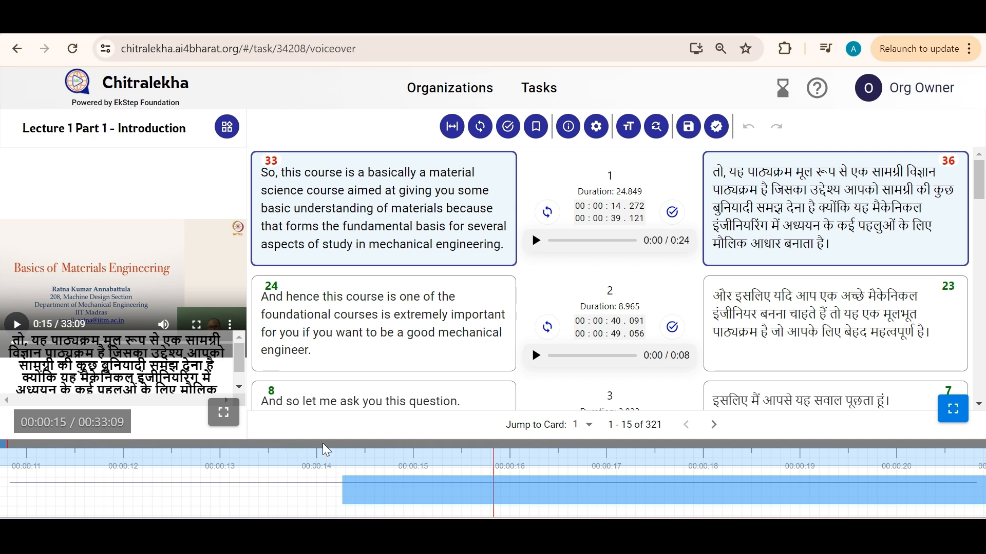
# Step: Jump to later points in the video along the timeline, and return near the start of the first card
pyautogui.click(462, 439)
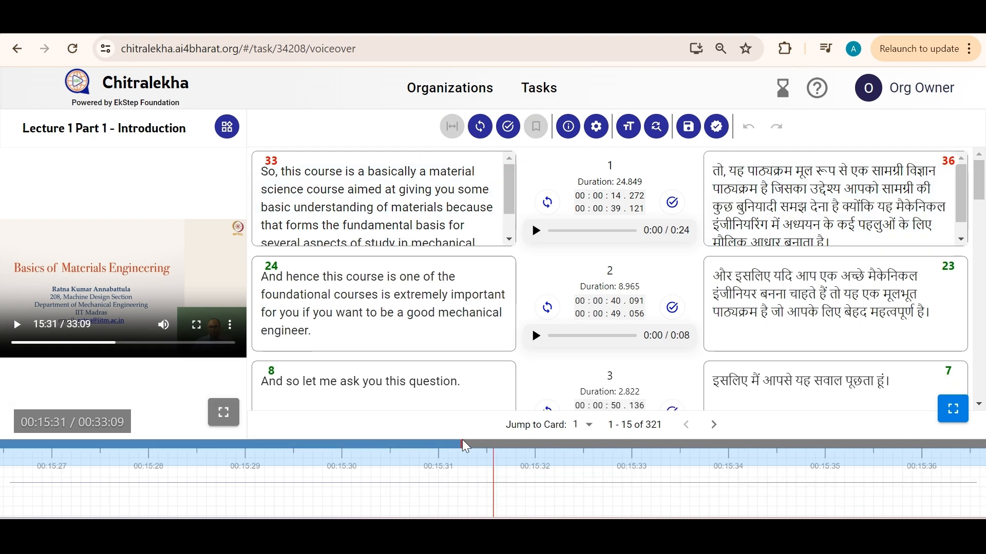
pyautogui.click(621, 440)
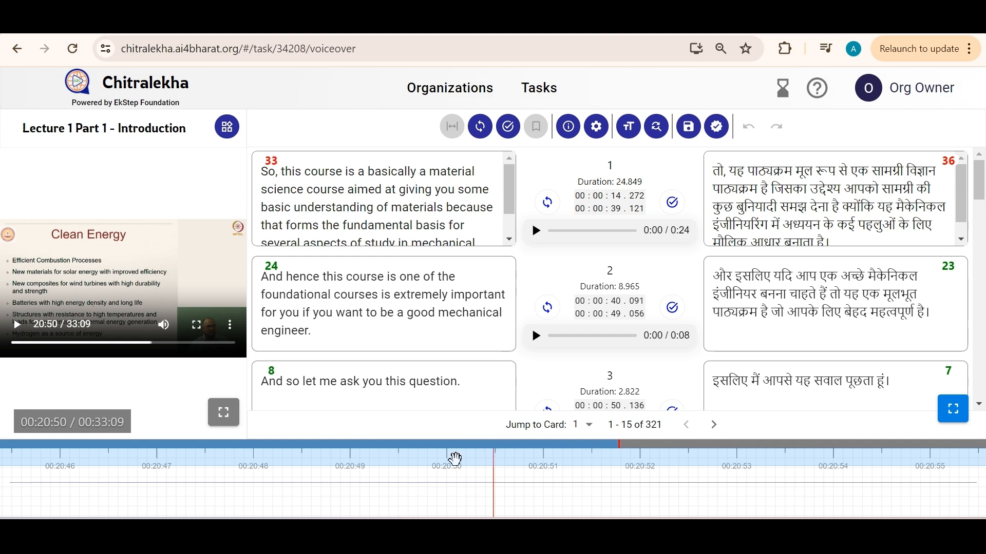
pyautogui.moveTo(469, 456)
pyautogui.mouseDown()
pyautogui.moveTo(545, 449)
pyautogui.moveTo(532, 464)
pyautogui.moveTo(468, 467)
pyautogui.mouseUp()
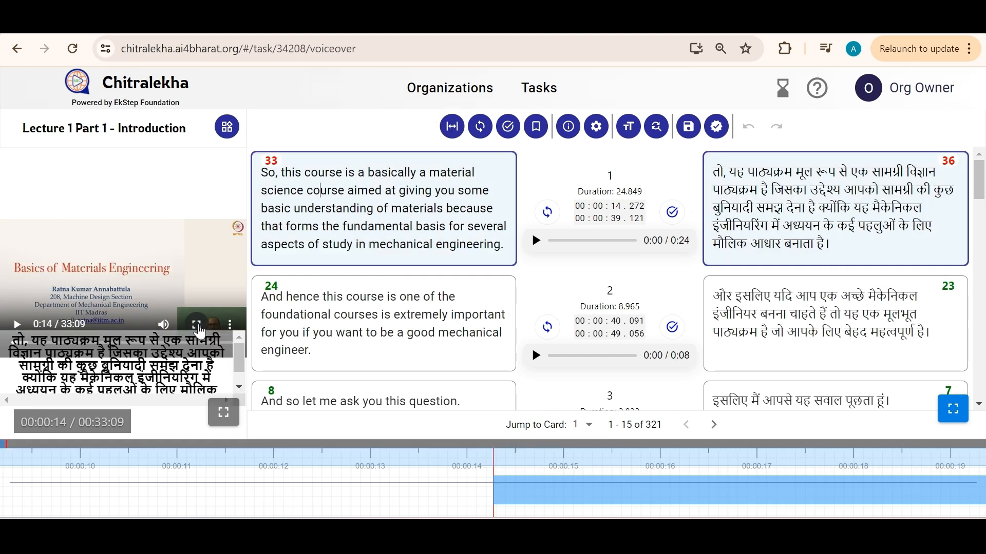
# Step: Hide the video's subtitles and timeline, and close the display settings
pyautogui.click(227, 127)
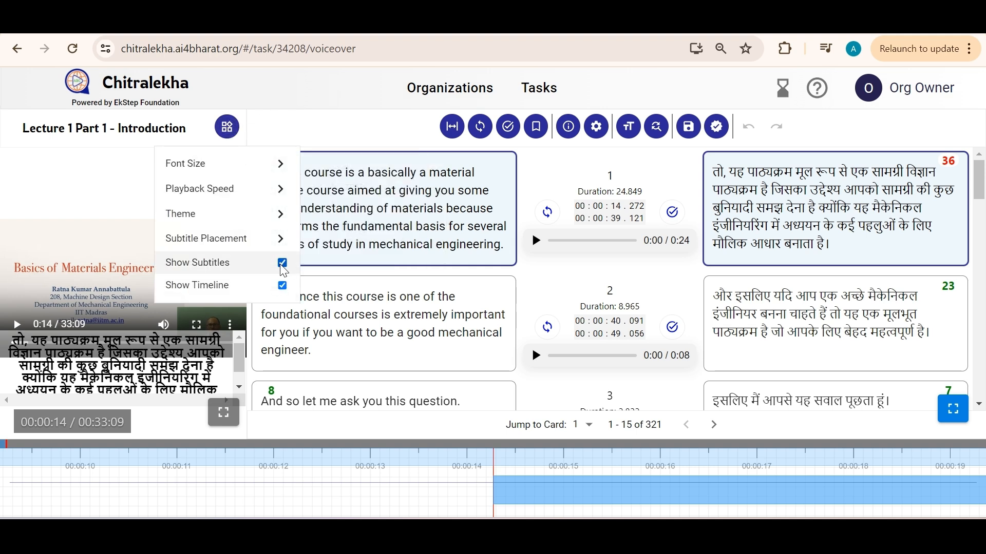
pyautogui.click(283, 264)
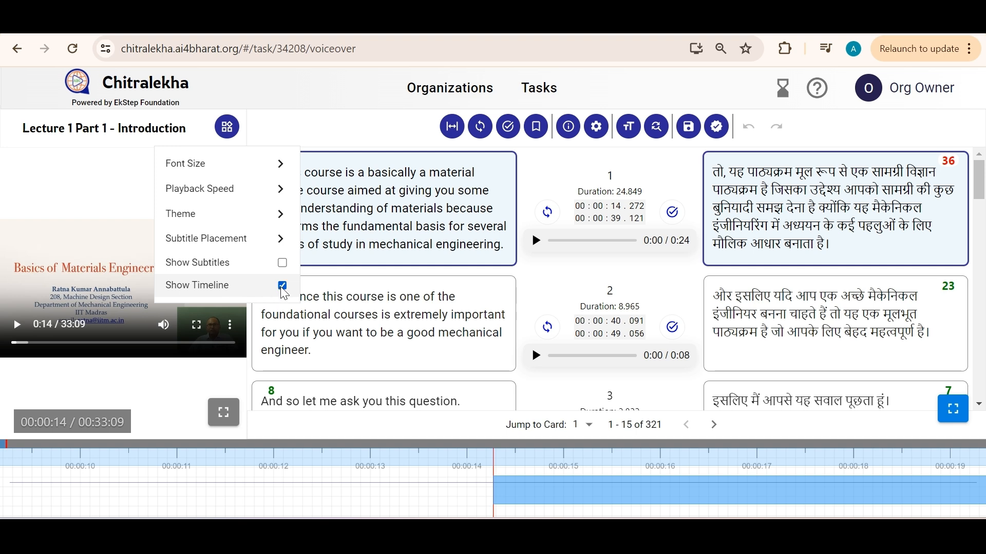
pyautogui.click(283, 286)
pyautogui.click(385, 137)
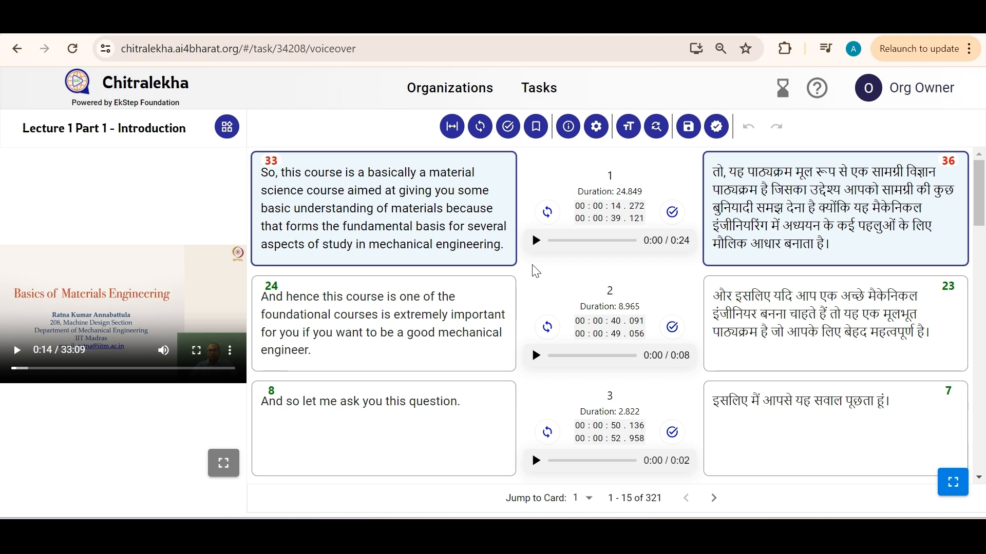
# Step: Play the first card's voice-over audio and pause it
pyautogui.click(535, 241)
pyautogui.click(535, 241)
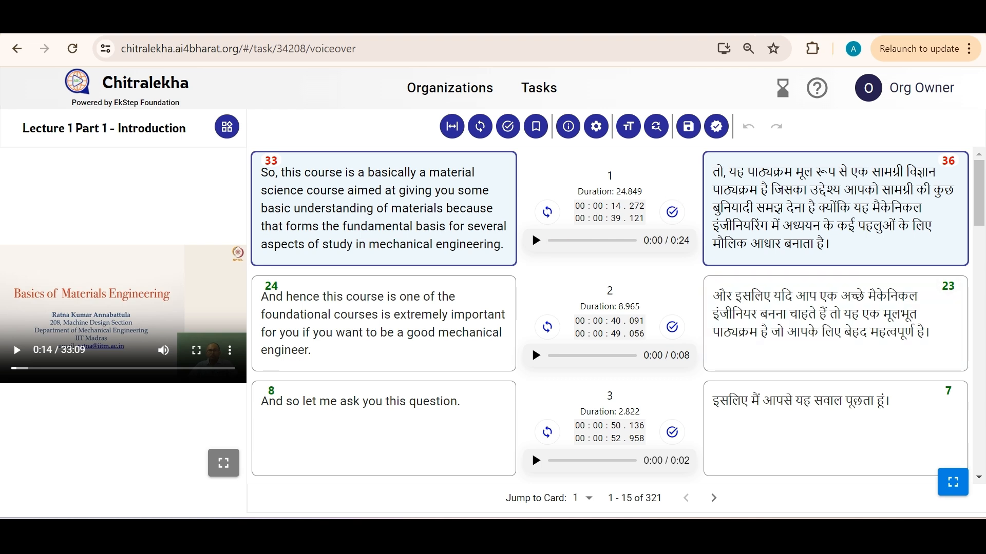
# Step: Append "hello" to the first card's Hindi translation, using the transliteration suggestion "हेलो"
pyautogui.write('hello')
pyautogui.press('BackSpace')
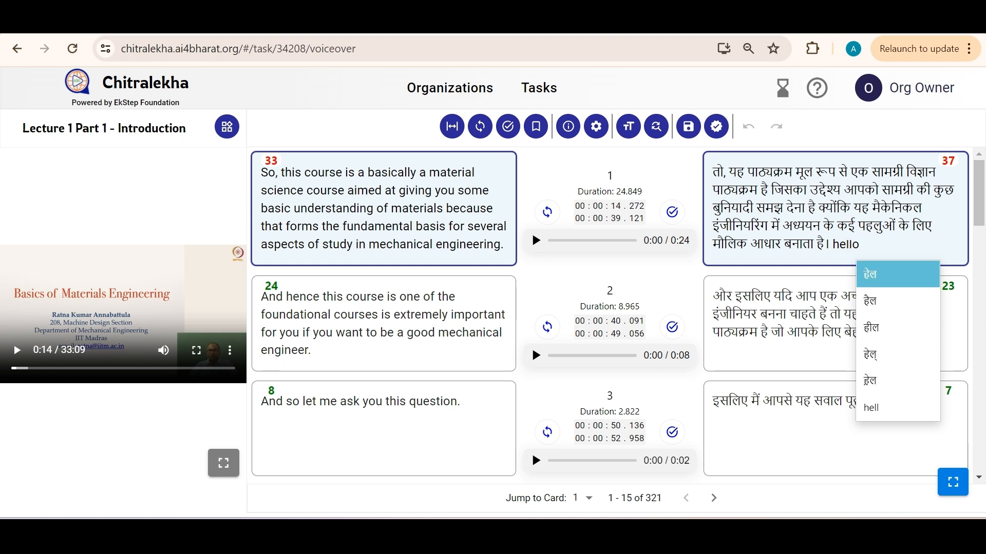
pyautogui.press('BackSpace')
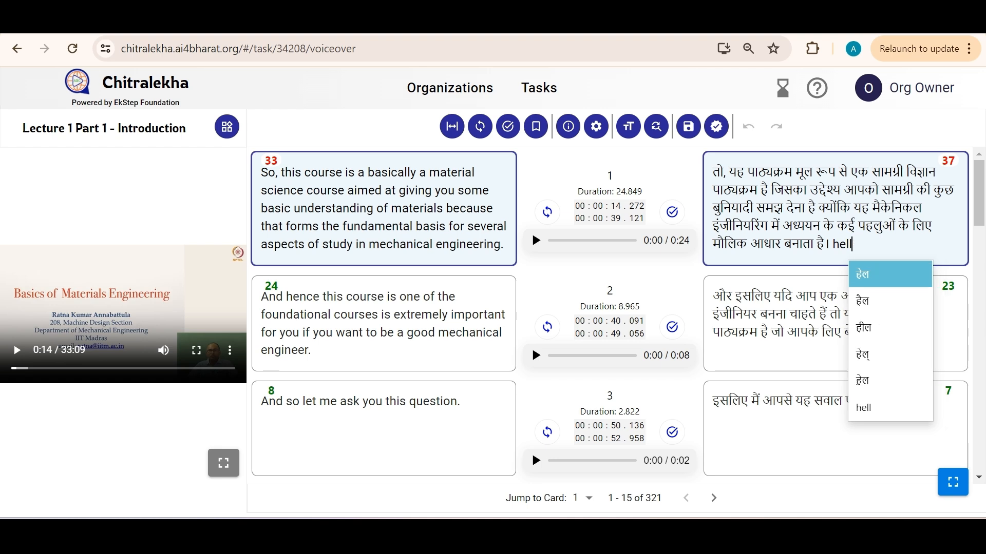
pyautogui.write('o')
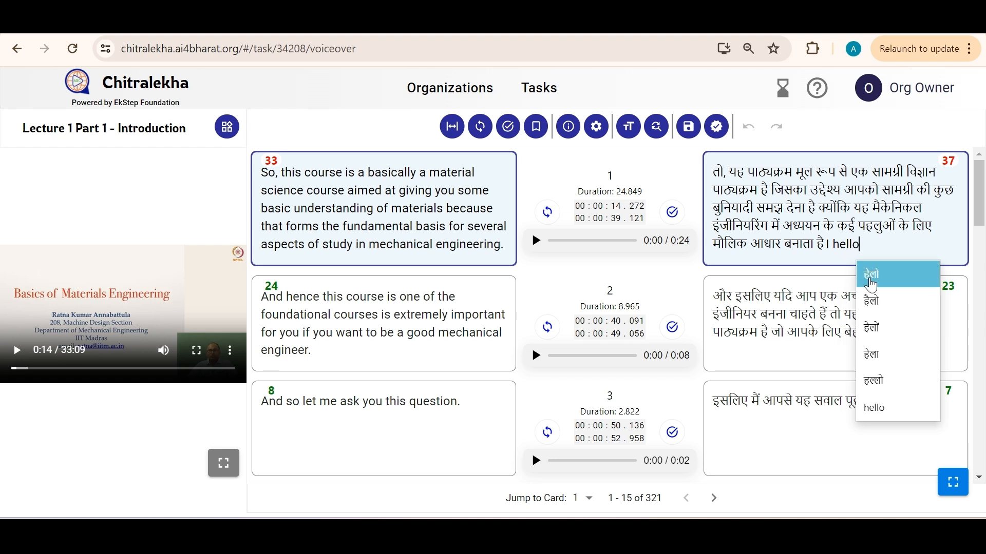
pyautogui.press('Return')
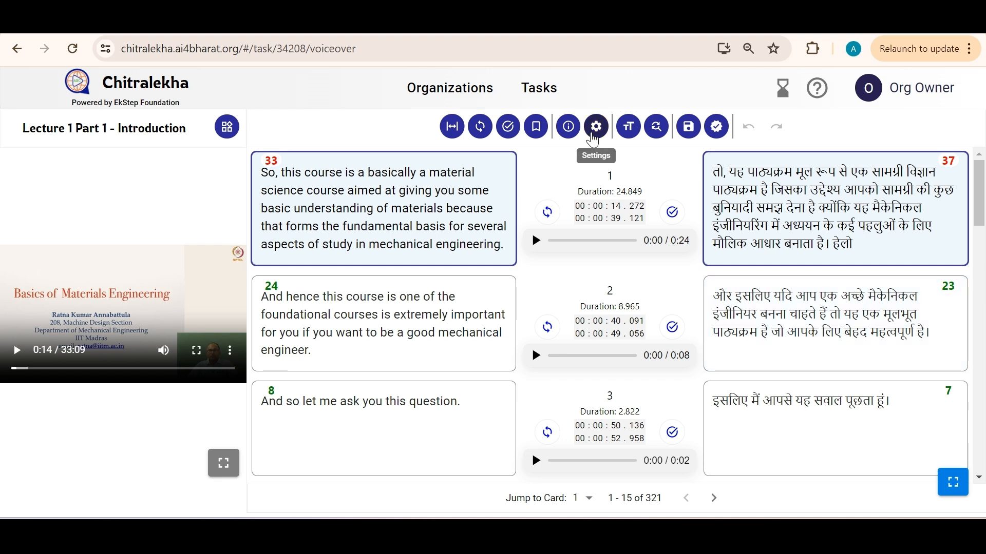
# Step: Switch RTL Typing on and back off, and toggle the Transliteration option
pyautogui.click(595, 128)
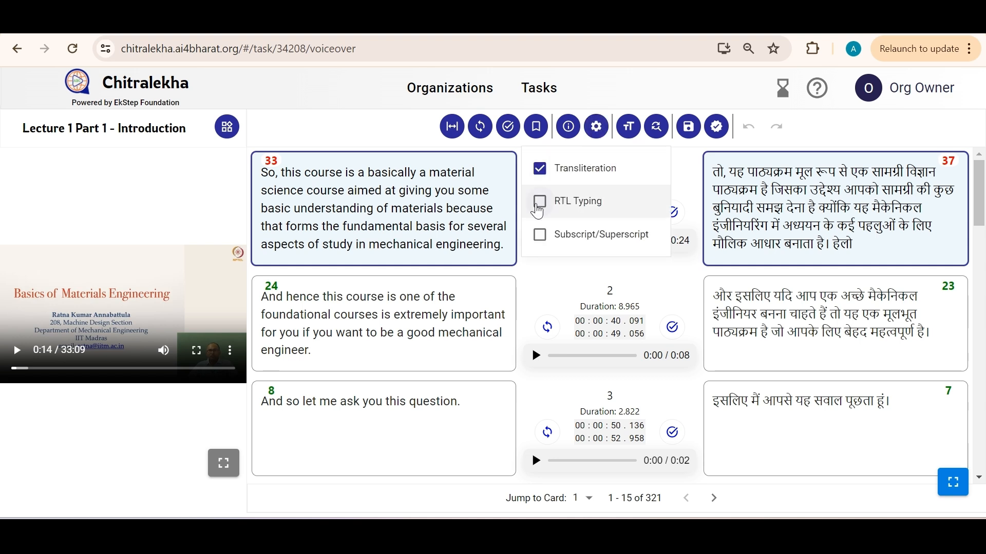
pyautogui.click(540, 201)
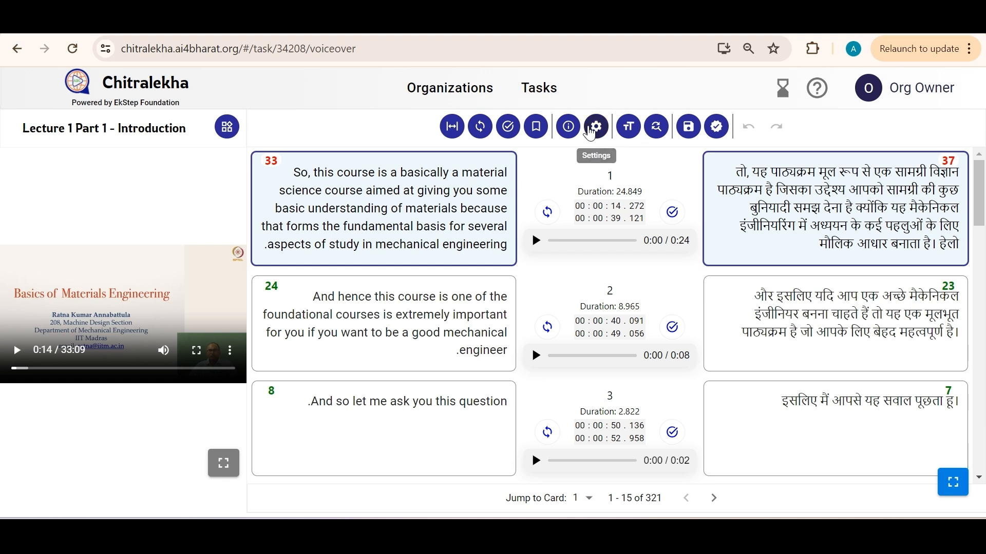
pyautogui.click(596, 127)
pyautogui.click(539, 201)
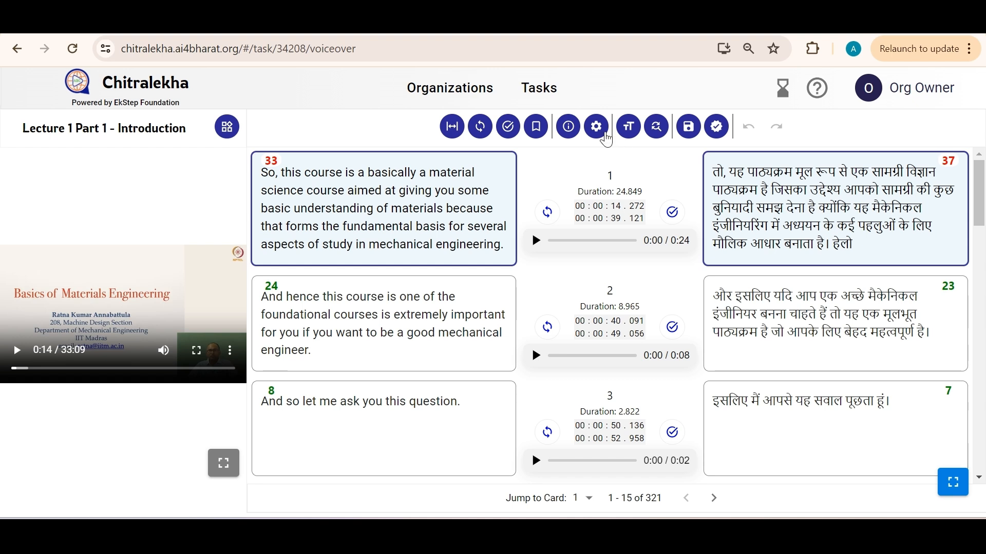
pyautogui.click(602, 138)
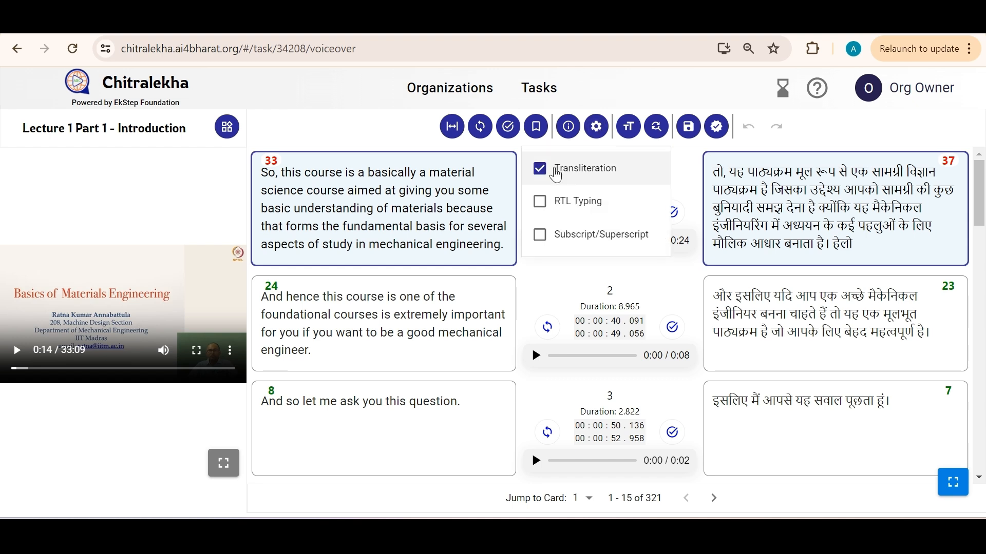
pyautogui.click(546, 175)
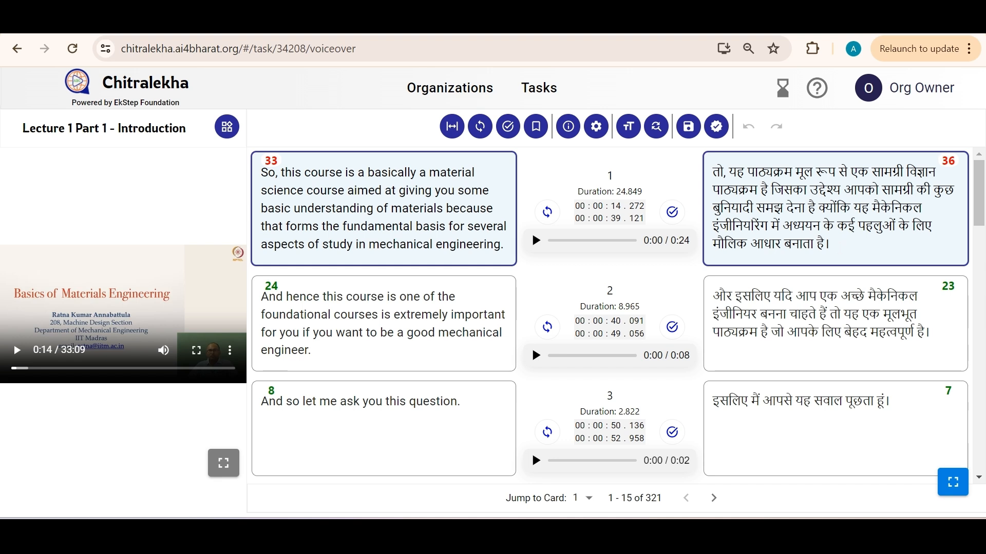
# Step: Replace the first card's Hindi translation with "तुम कैसे हो" and play its updated audio
pyautogui.click(674, 214)
pyautogui.tripleClick(759, 206)
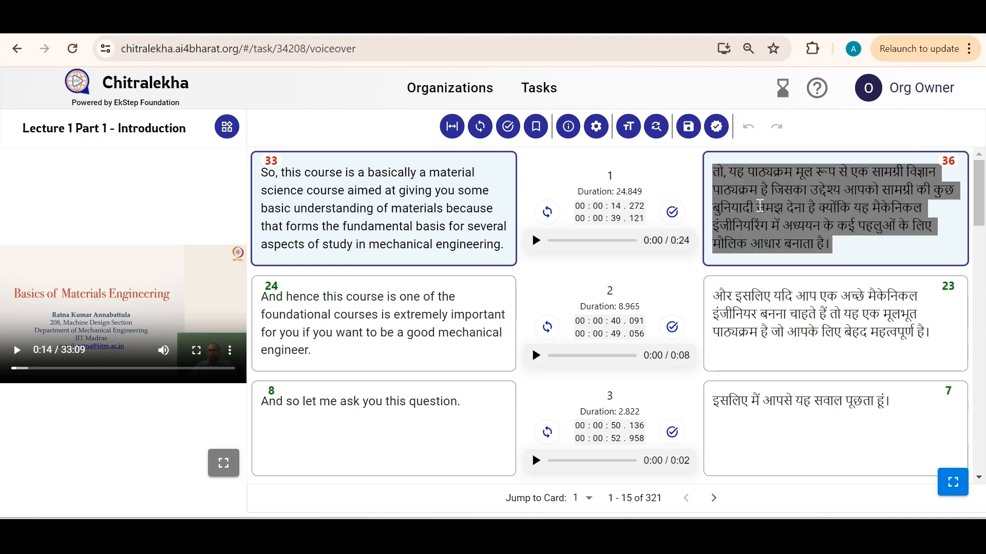
pyautogui.press('BackSpace')
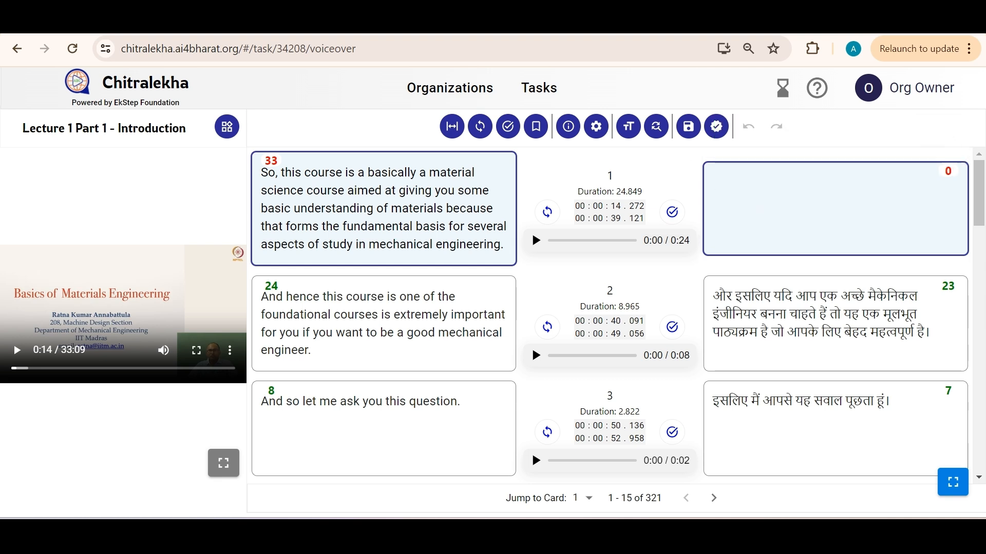
pyautogui.write('tum kai')
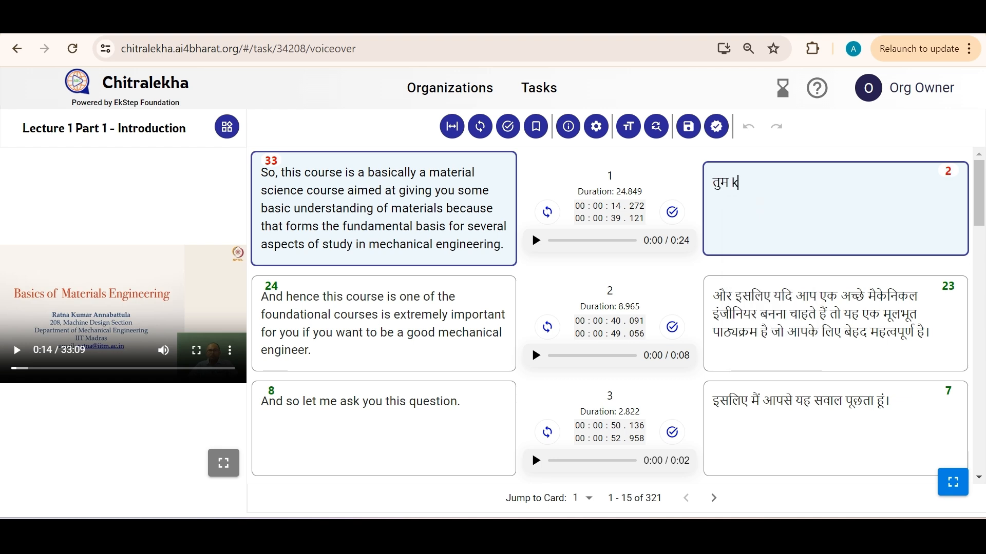
pyautogui.write('se ho')
pyautogui.click(673, 212)
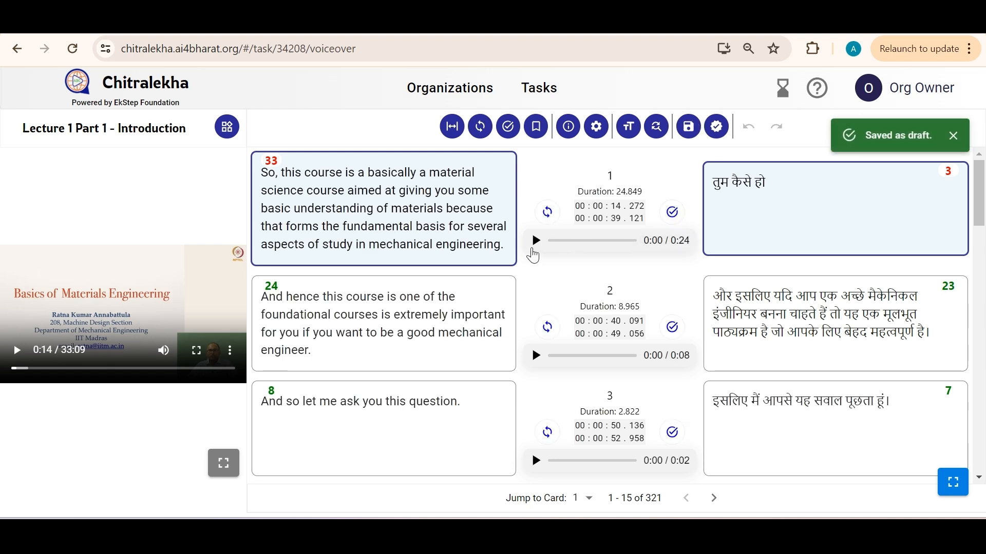
pyautogui.click(535, 246)
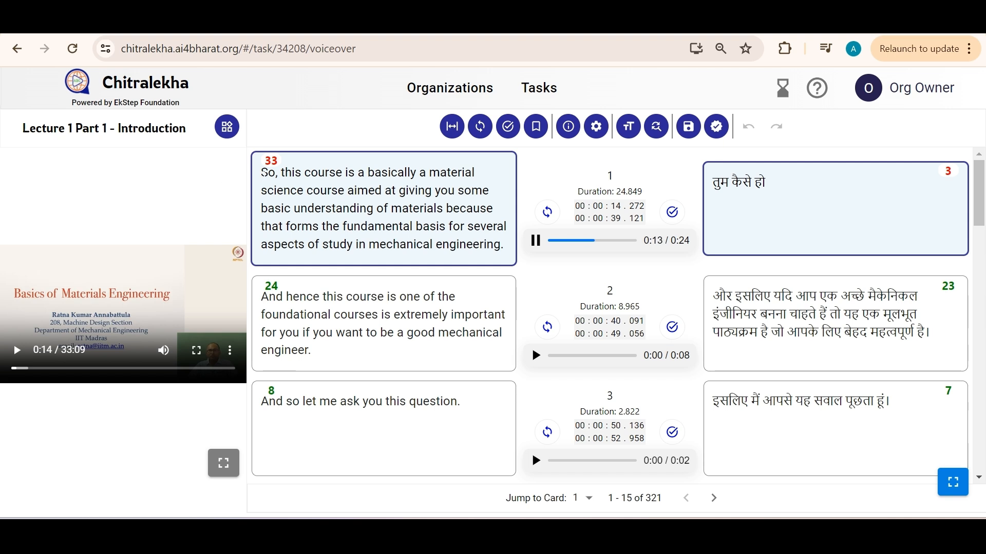
# Step: Replace the first card's English text with "It's raining today" and regenerate that card's Hindi translation
pyautogui.moveTo(261, 173); pyautogui.dragTo(522, 270)
pyautogui.press('BackSpace')
pyautogui.write("It's ra")
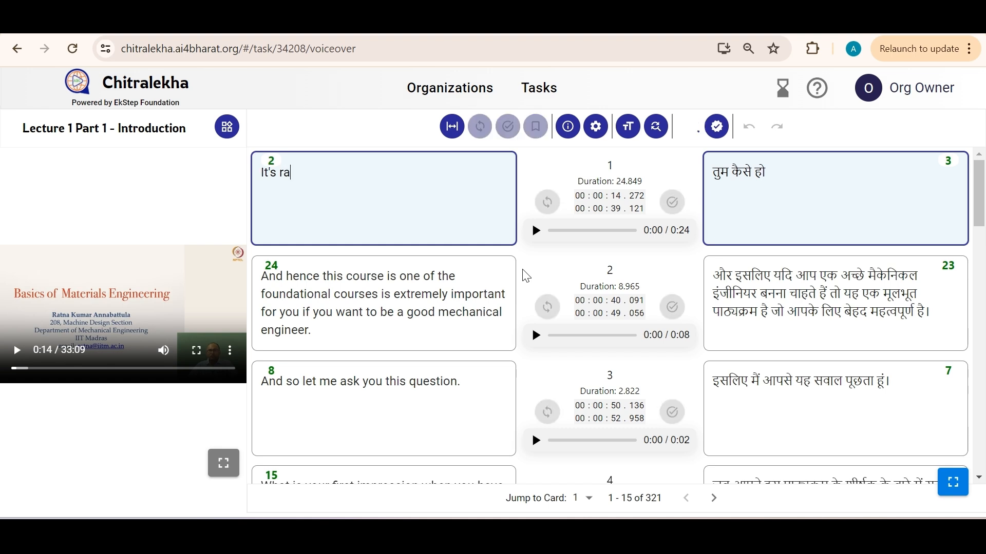
pyautogui.write('ining today')
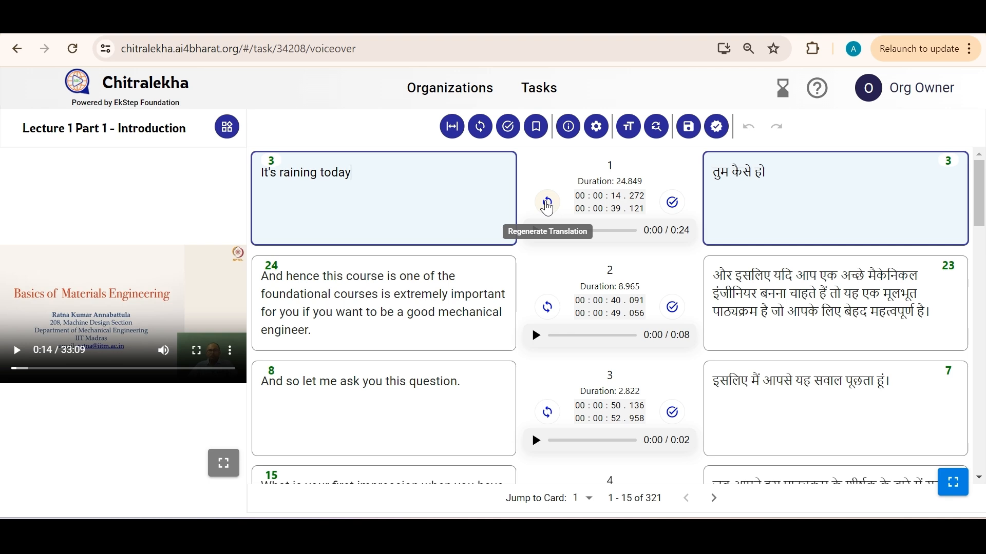
pyautogui.click(548, 204)
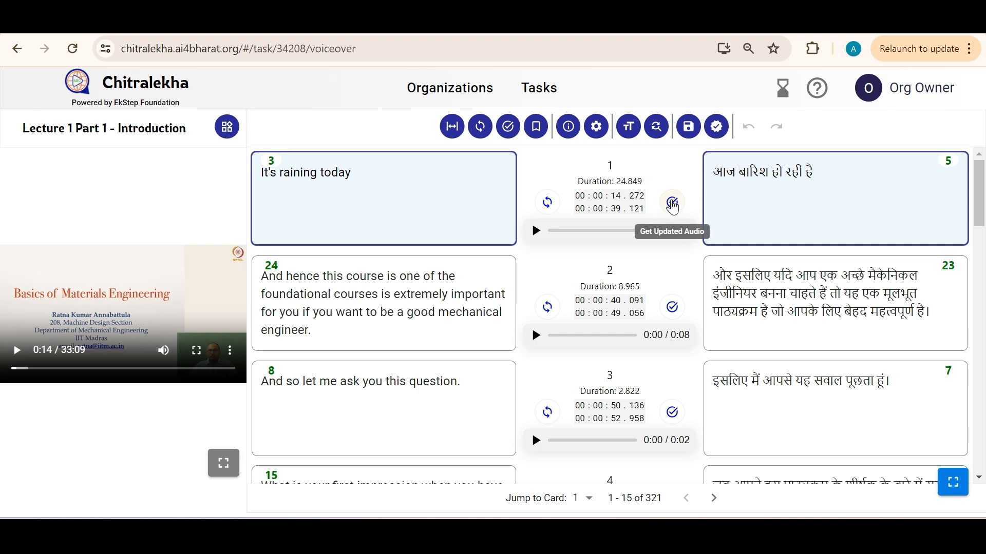
# Step: Get the updated audio for the first card's regenerated translation, and play it briefly before pausing
pyautogui.click(673, 204)
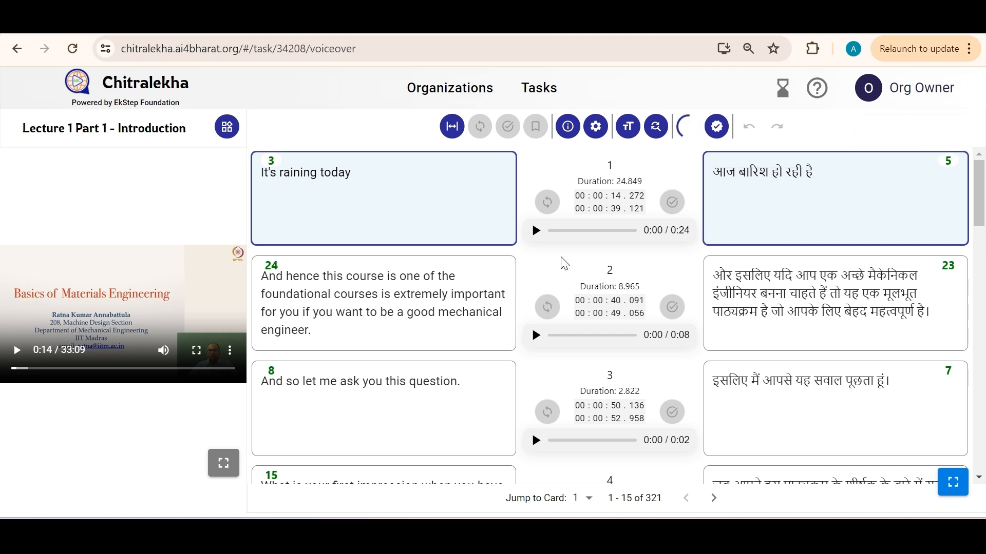
pyautogui.click(537, 232)
pyautogui.click(536, 235)
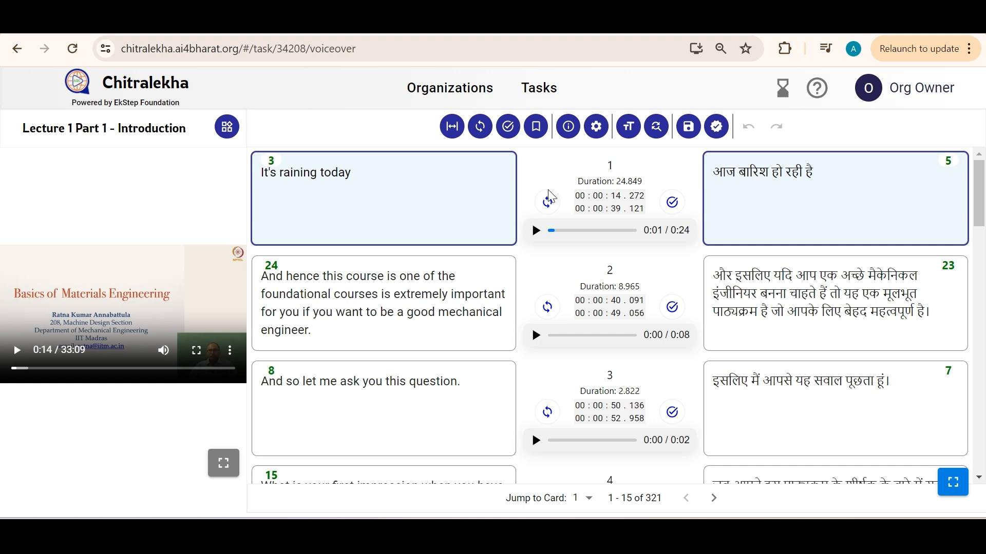
# Step: Append "123" to the third card's English text
pyautogui.click(339, 296)
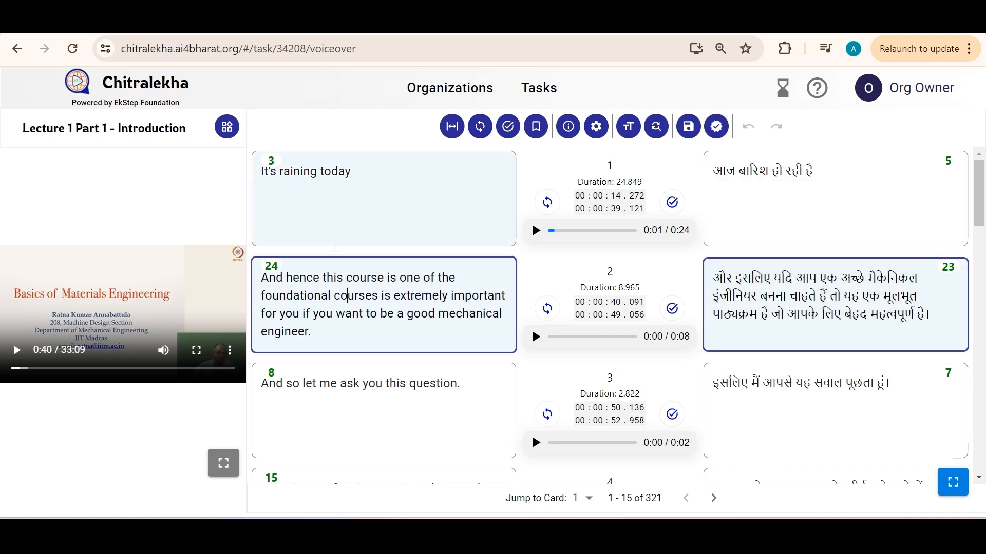
pyautogui.click(340, 383)
pyautogui.write('123')
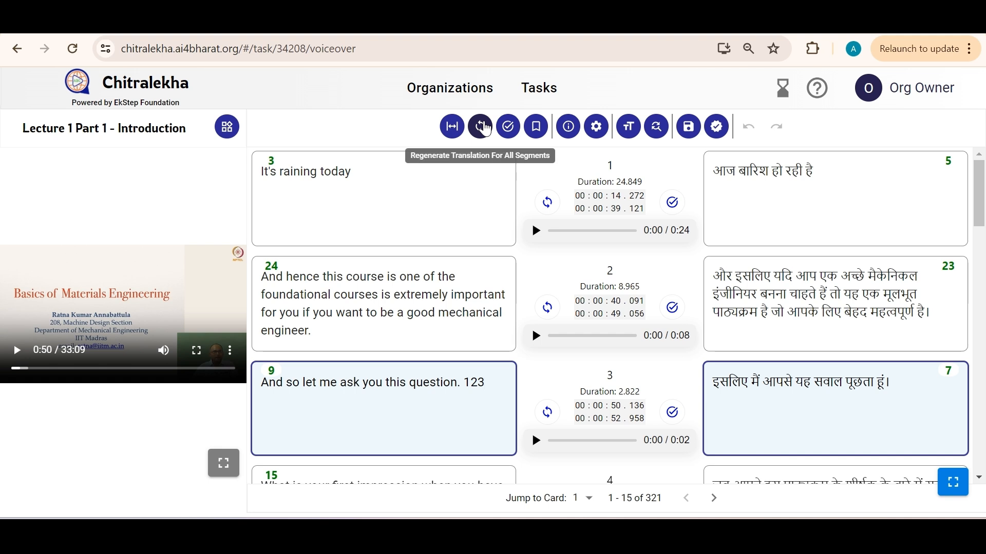
# Step: Append ". How are you?" to the first card's English text and regenerate the translation for all segments
pyautogui.click(389, 190)
pyautogui.write('.')
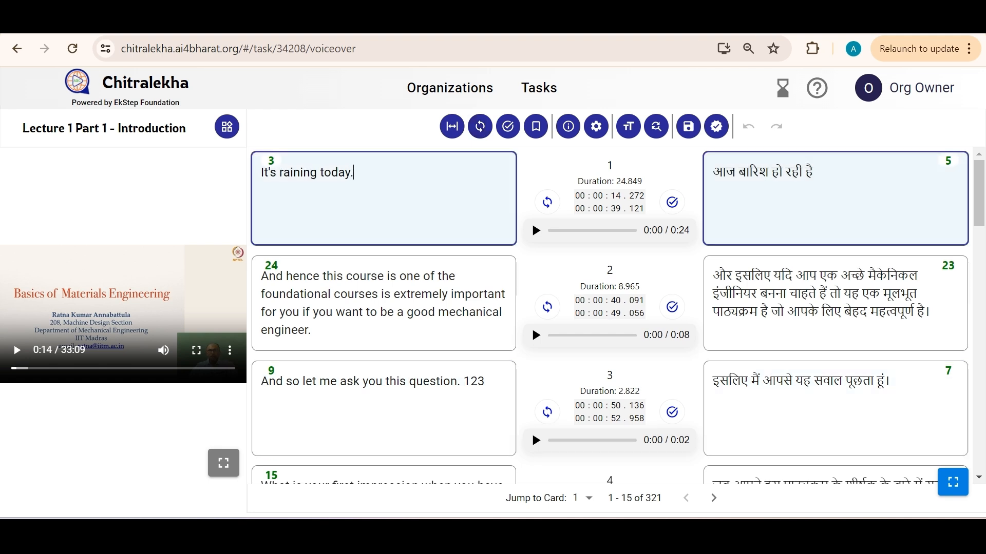
pyautogui.write(' How are you?')
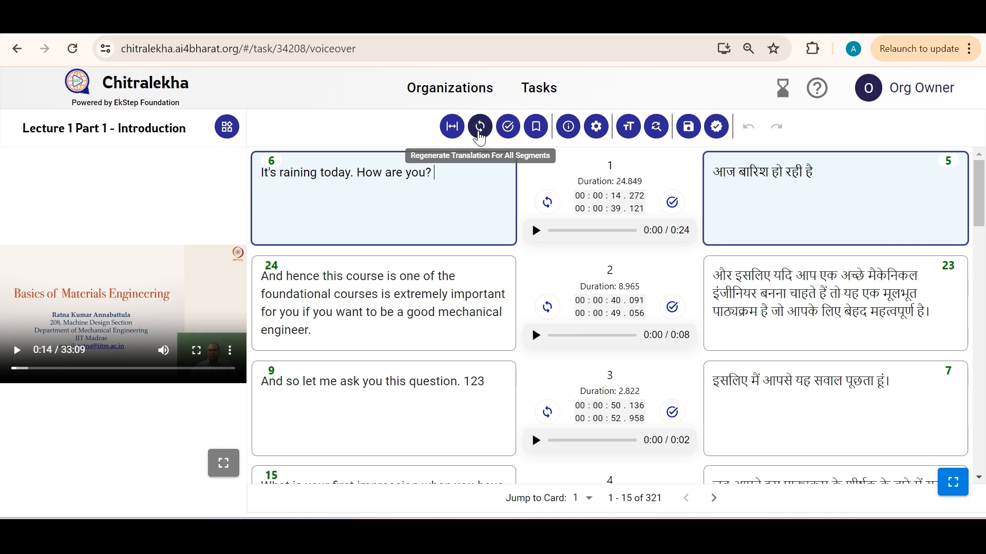
pyautogui.click(480, 135)
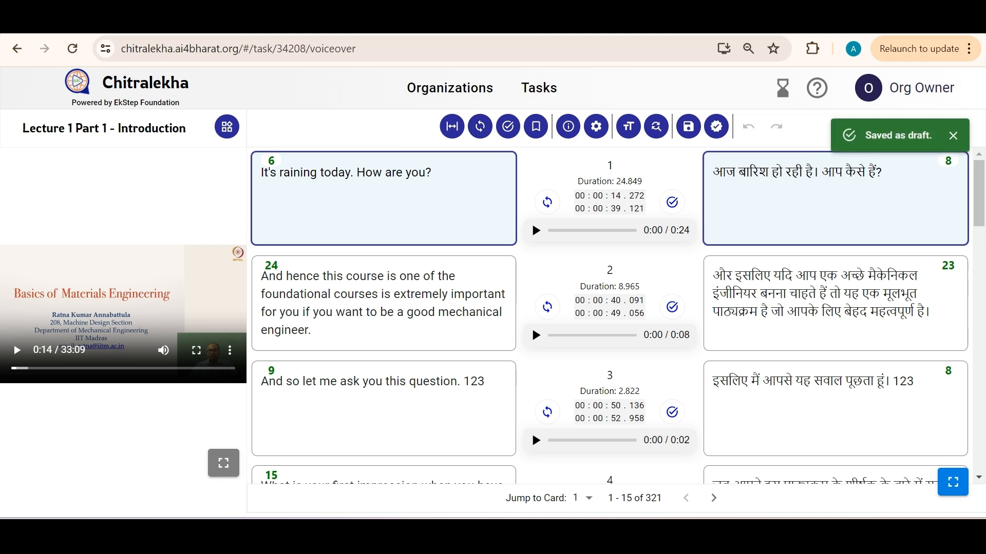
# Step: Get the updated audio for all segments and play the third card's audio
pyautogui.click(819, 396)
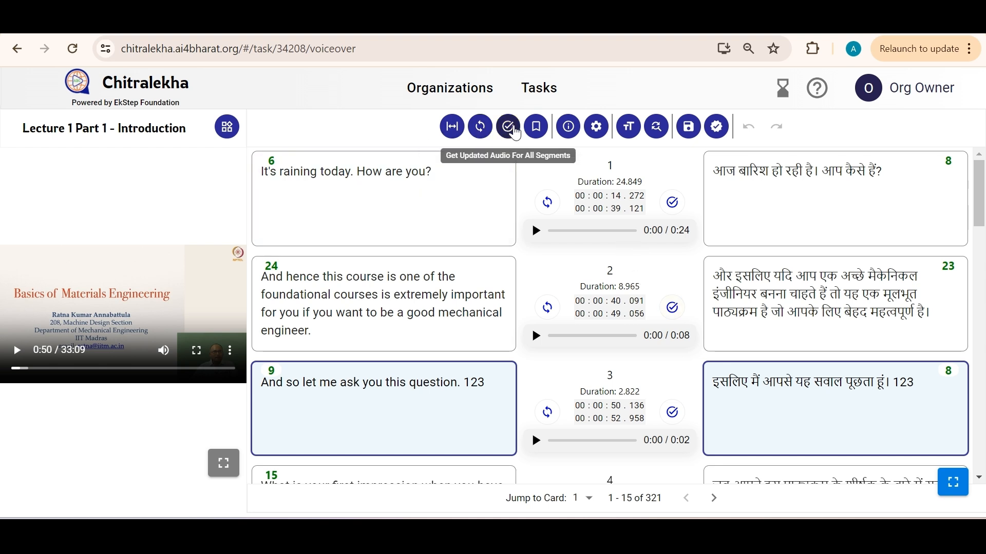
pyautogui.click(515, 128)
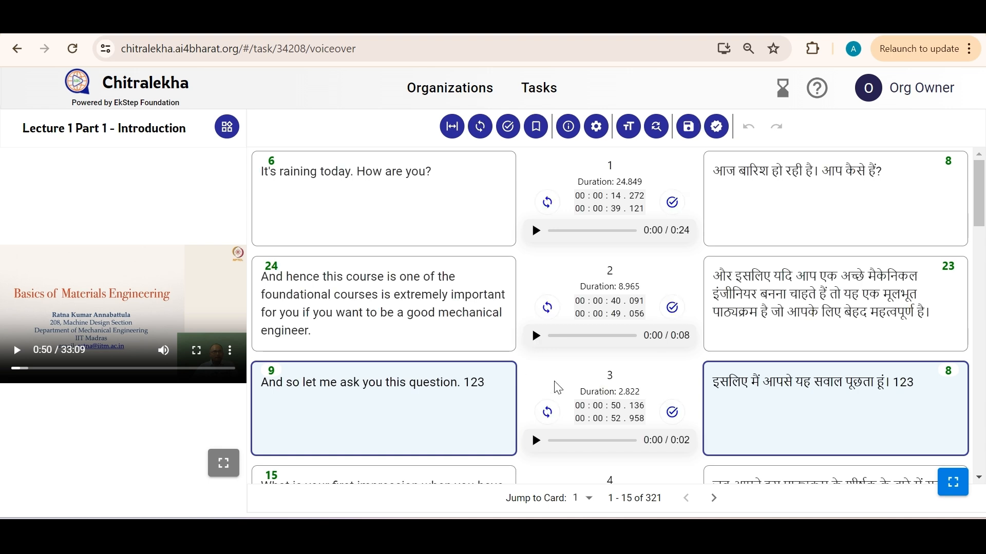
pyautogui.click(536, 442)
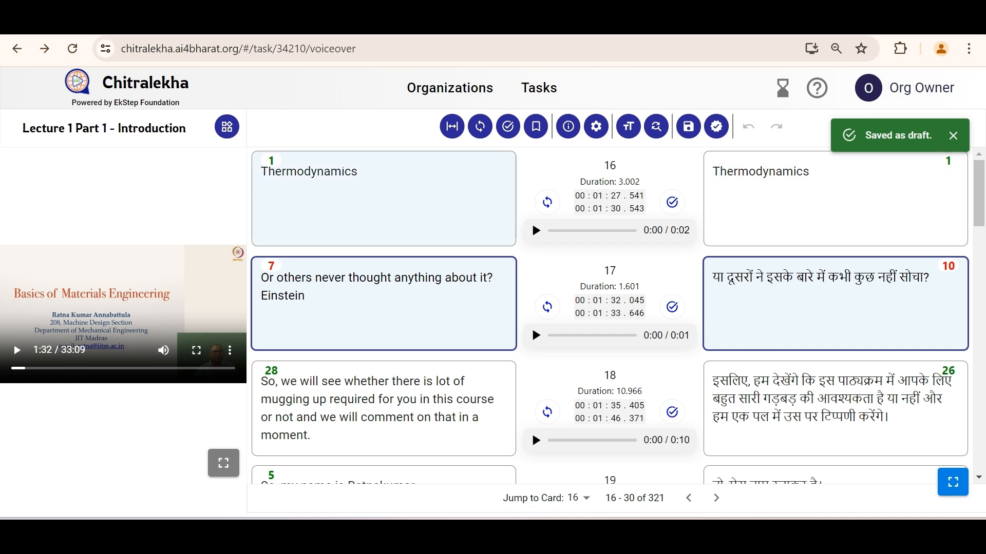
# Step: Open the account's My Glossary page and examine its entries and the ways to reach it
pyautogui.click(327, 172)
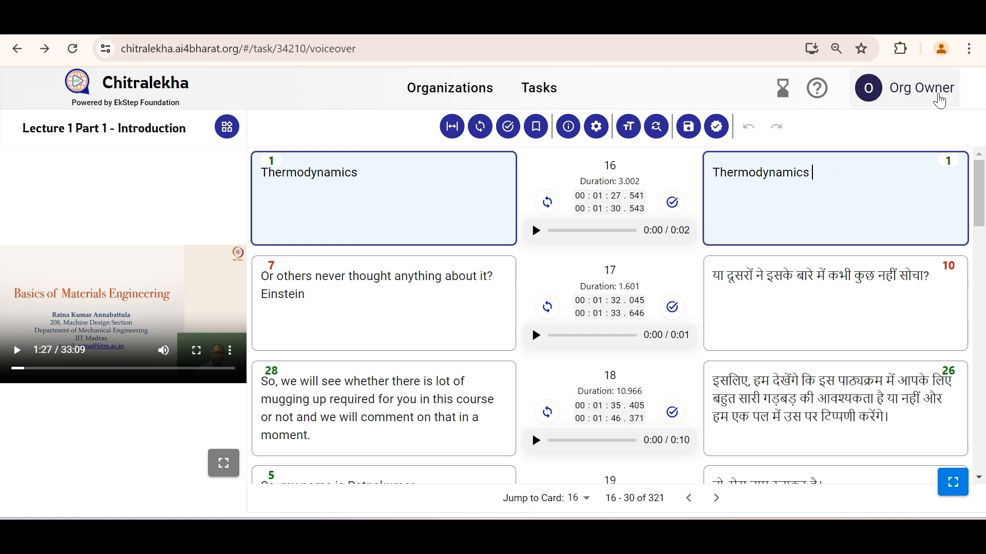
pyautogui.click(882, 98)
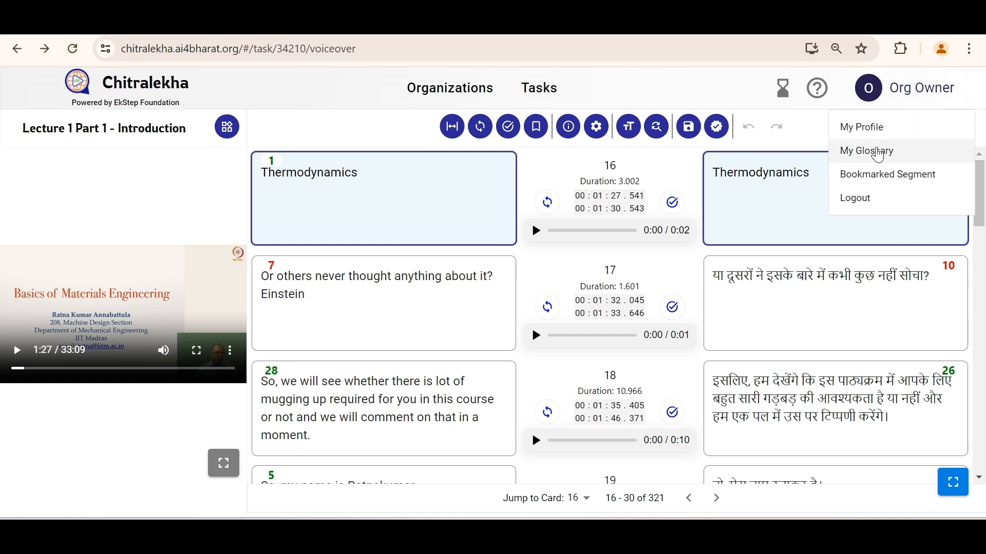
pyautogui.click(878, 151)
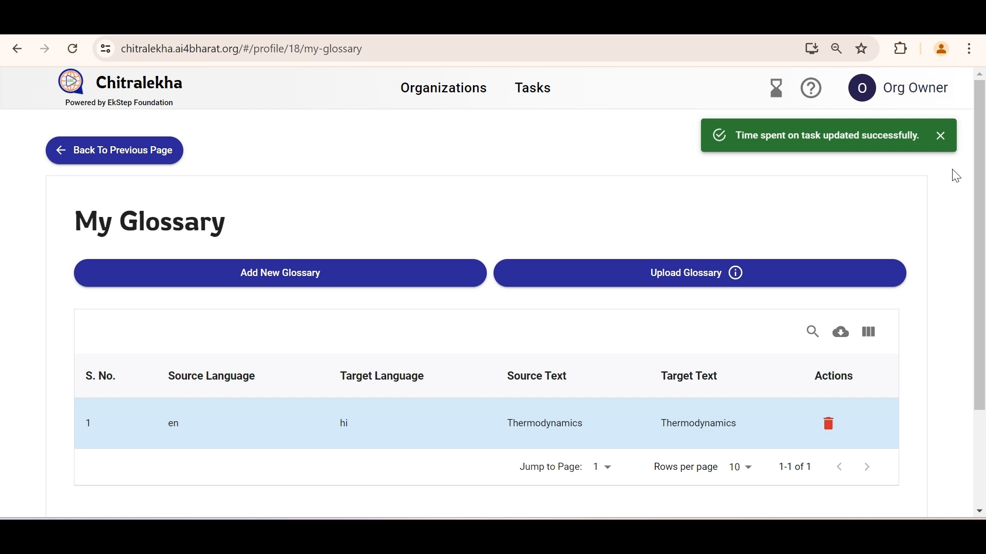
pyautogui.scroll(-1, 697, 265)
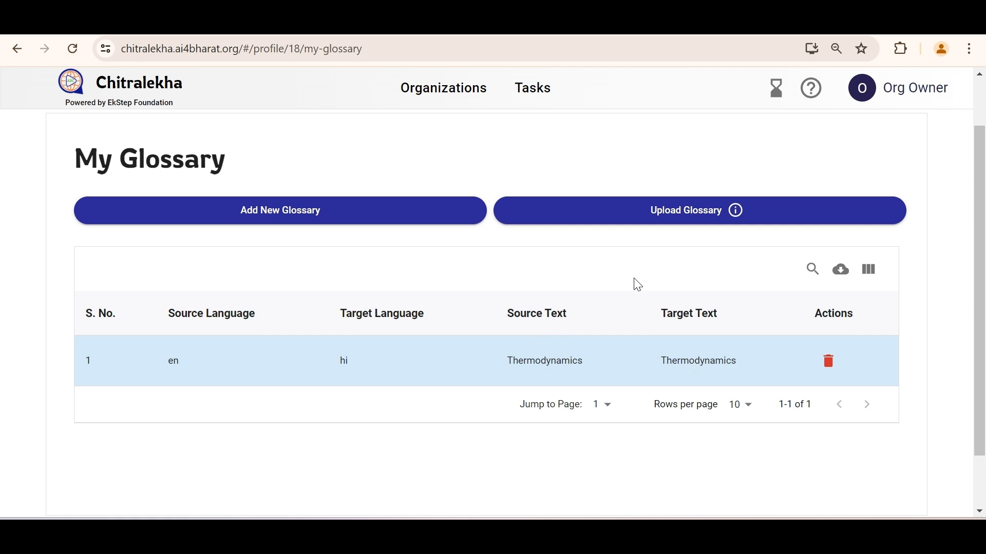
pyautogui.click(885, 97)
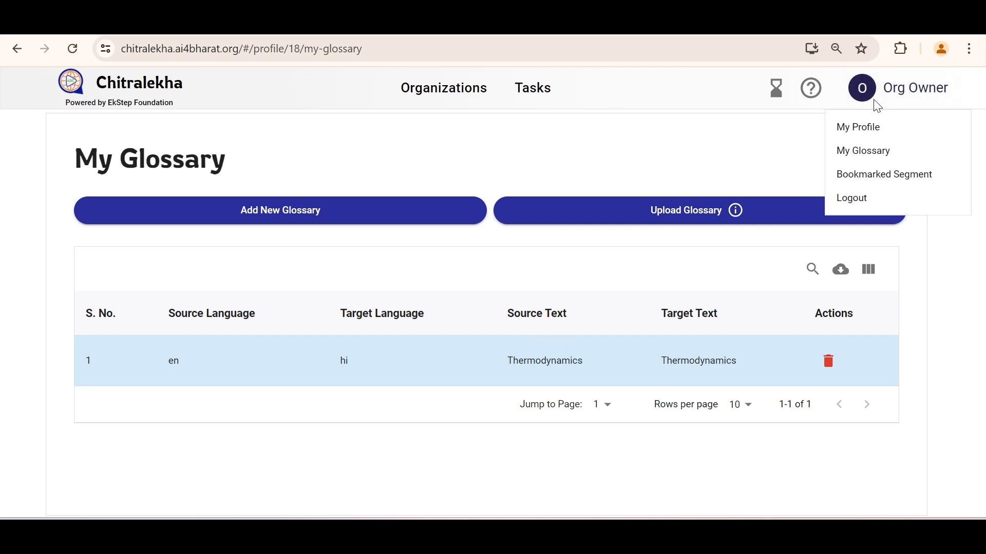
pyautogui.click(710, 159)
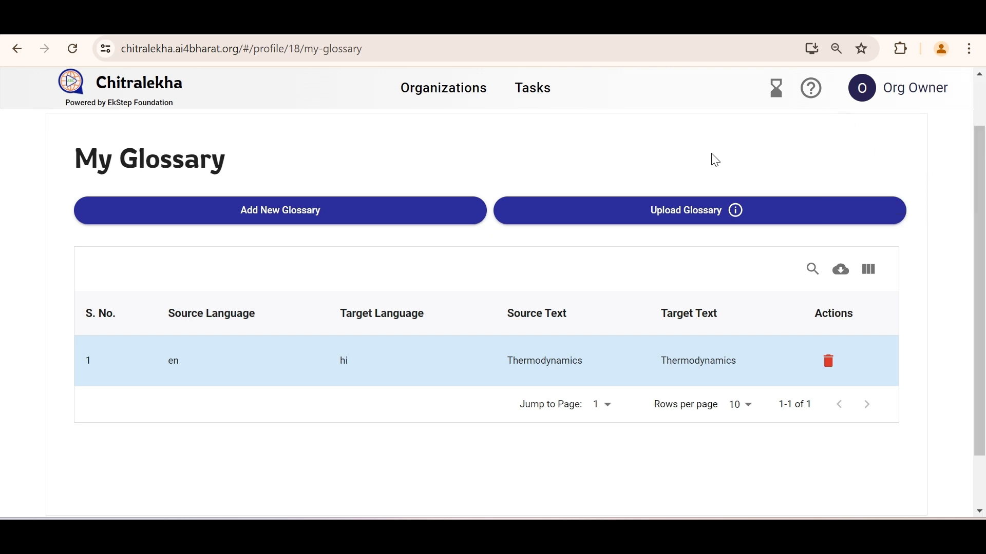
pyautogui.click(341, 222)
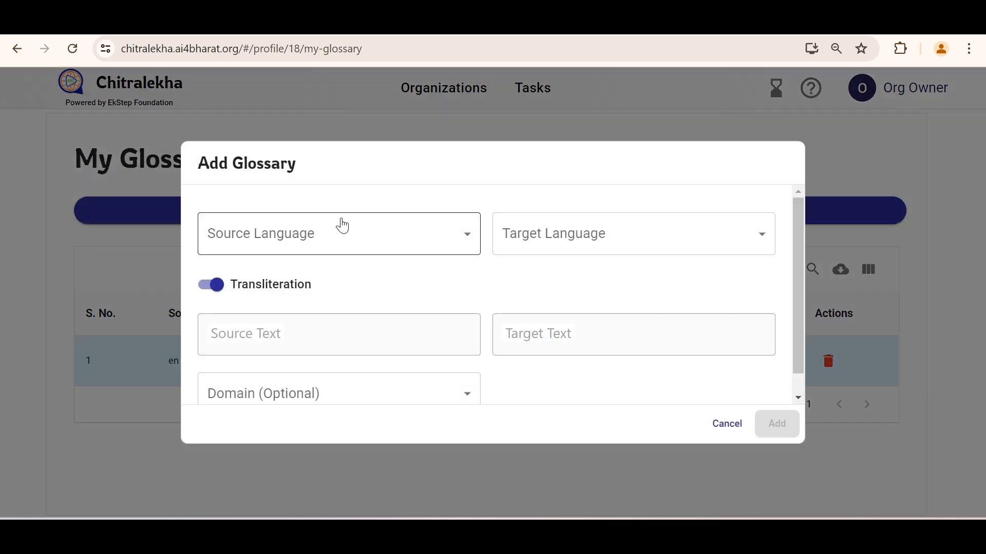
pyautogui.click(314, 238)
pyautogui.click(282, 272)
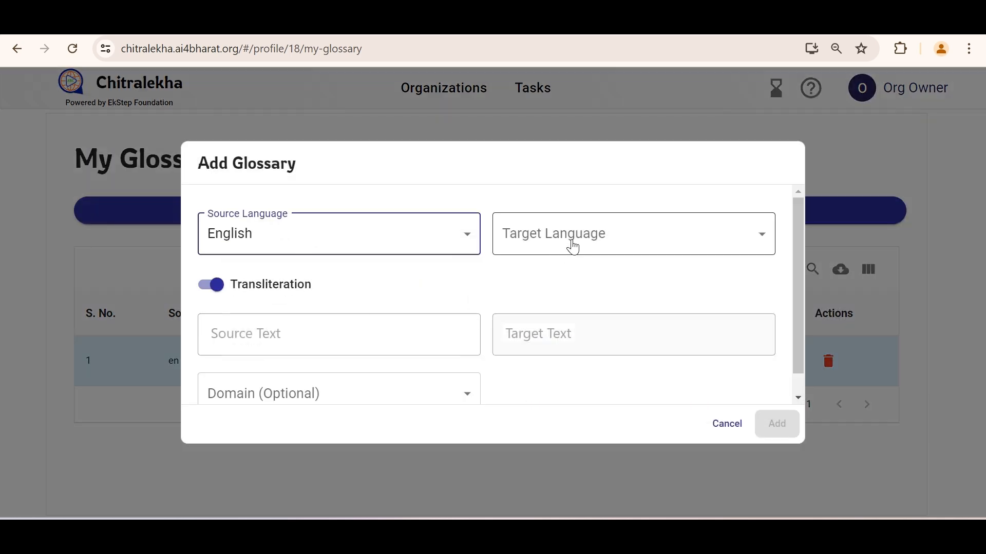
pyautogui.click(572, 242)
pyautogui.moveTo(772, 294); pyautogui.dragTo(796, 386)
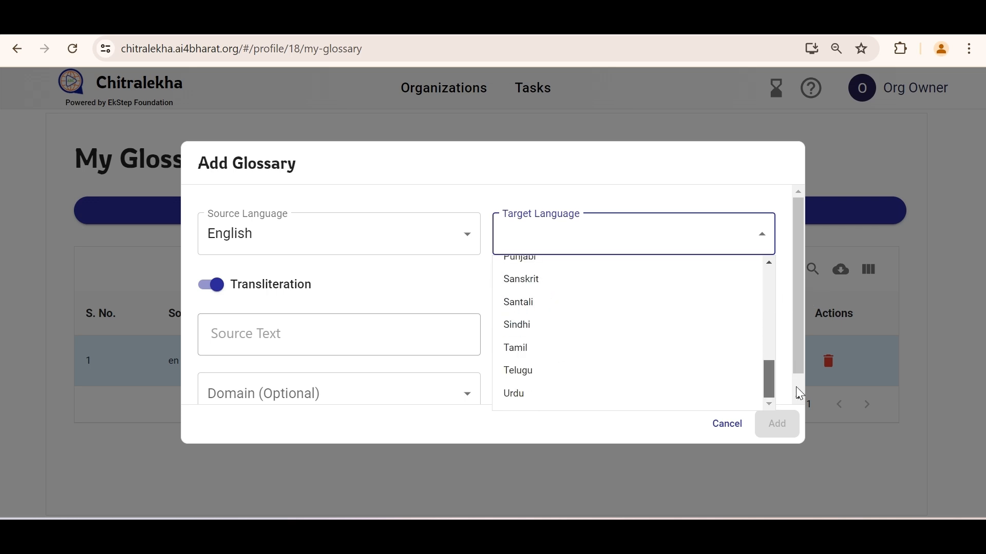
pyautogui.click(607, 346)
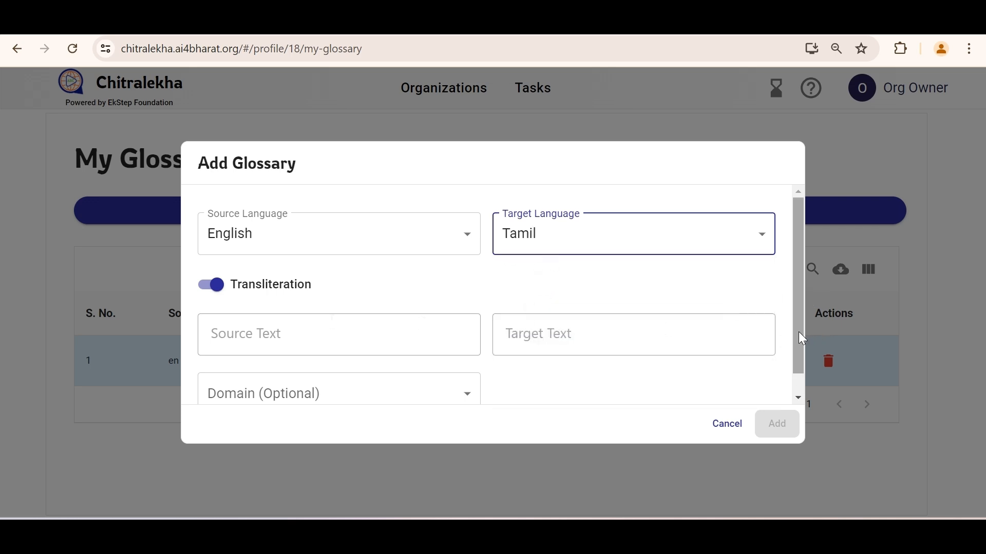
pyautogui.moveTo(799, 332); pyautogui.dragTo(814, 395)
pyautogui.click(463, 378)
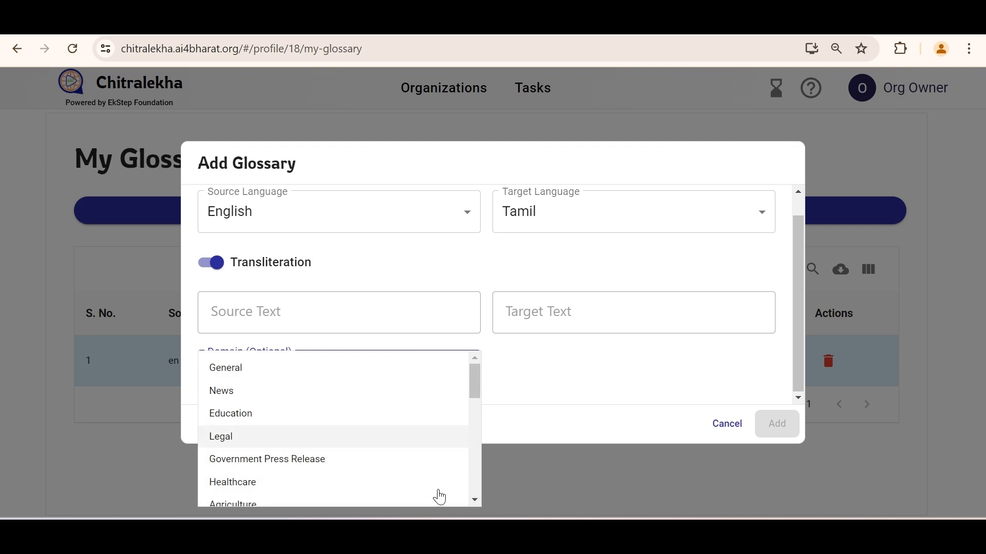
pyautogui.click(678, 391)
pyautogui.click(727, 424)
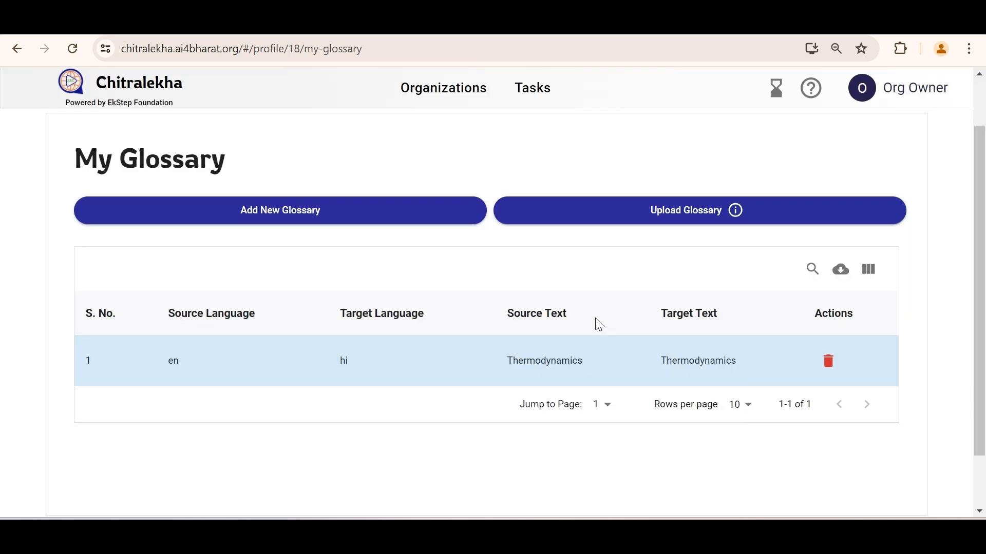
# Step: Return to the voice-over task and add "Einstein" from card 17's English text to the glossary with target text "Einstein"
pyautogui.click(16, 50)
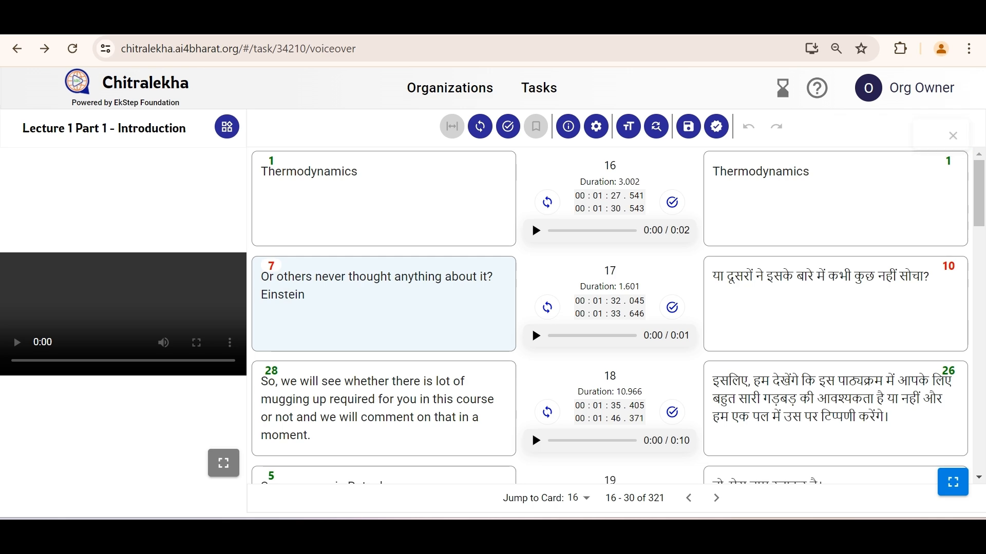
pyautogui.doubleClick(289, 297)
pyautogui.rightClick(289, 297)
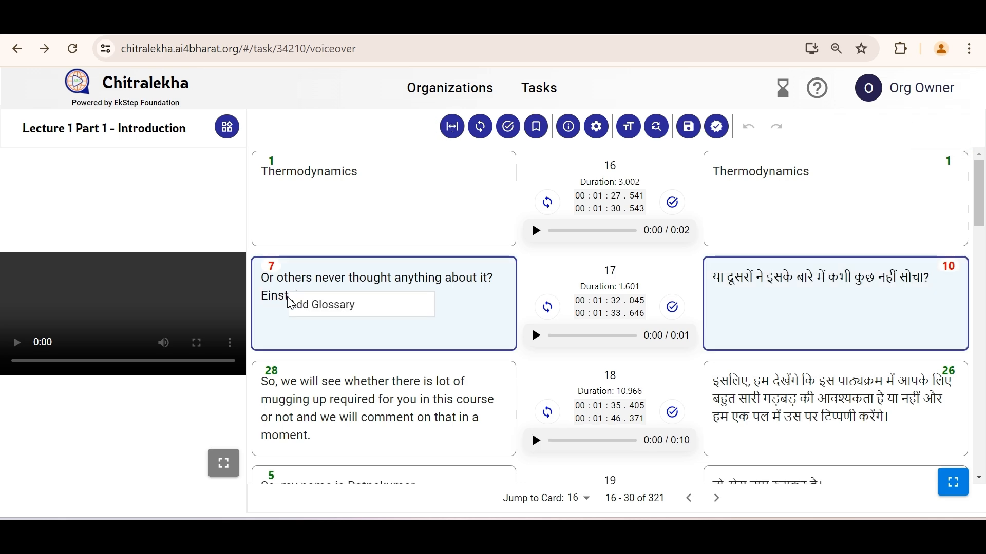
pyautogui.click(324, 305)
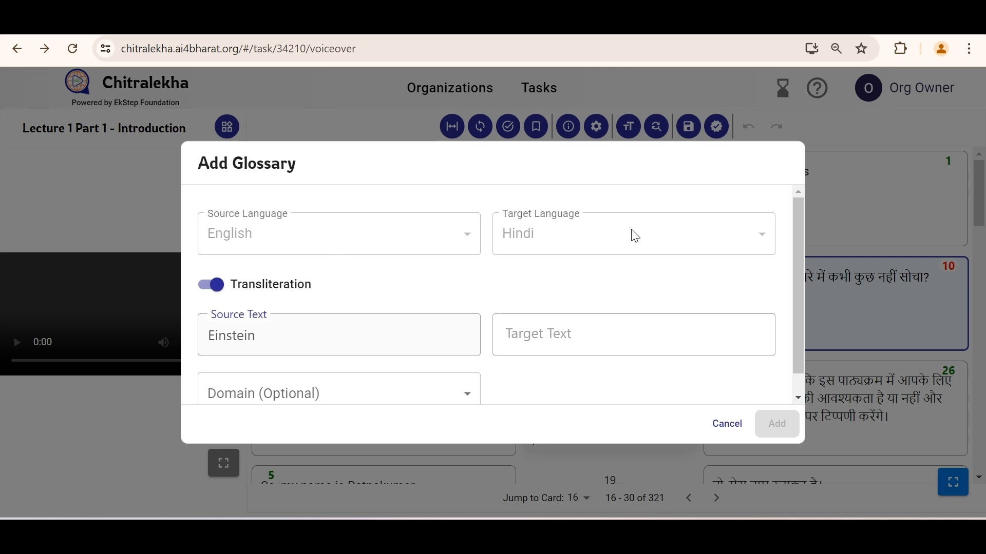
pyautogui.moveTo(798, 291); pyautogui.dragTo(823, 366)
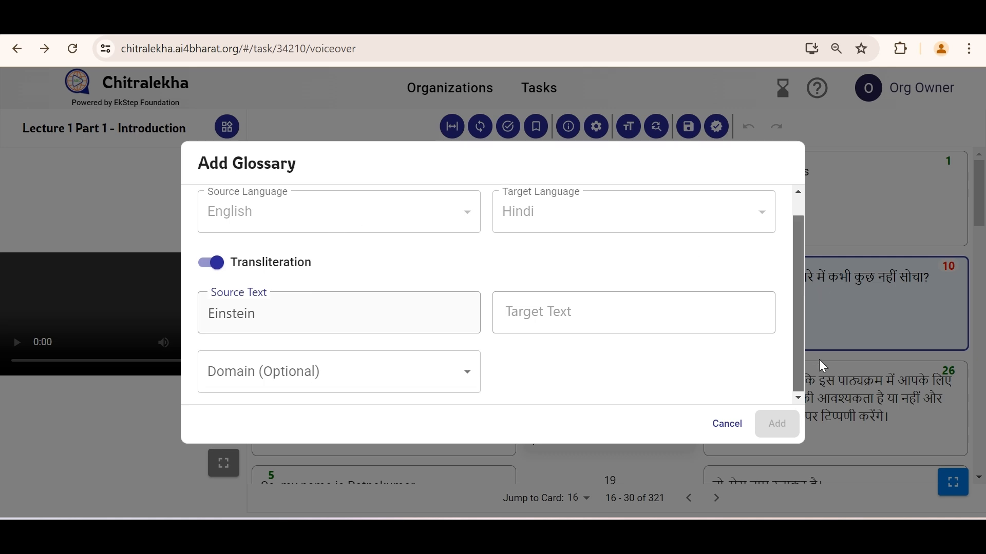
pyautogui.click(537, 317)
pyautogui.click(224, 318)
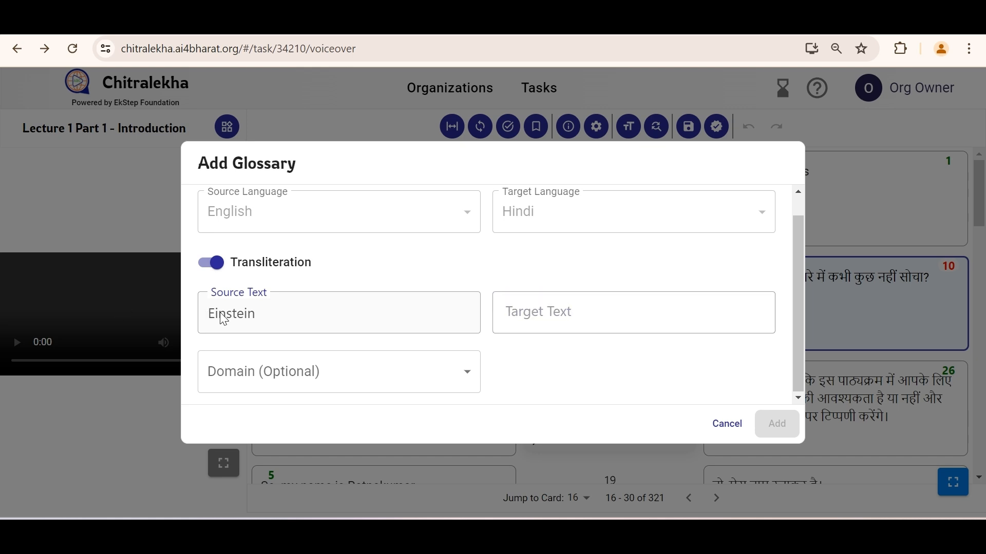
pyautogui.doubleClick(224, 319)
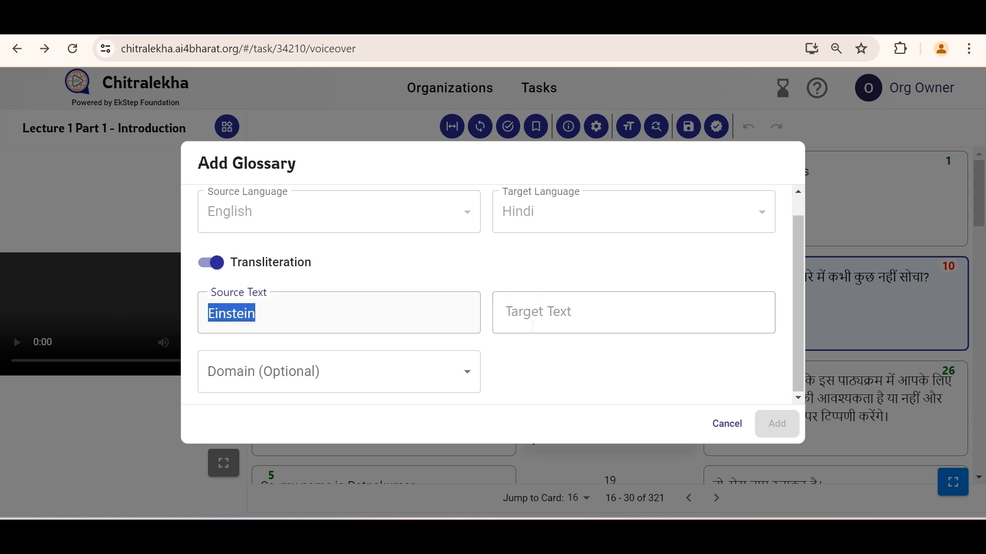
pyautogui.click(533, 318)
pyautogui.hotkey('ctrl', 'v')
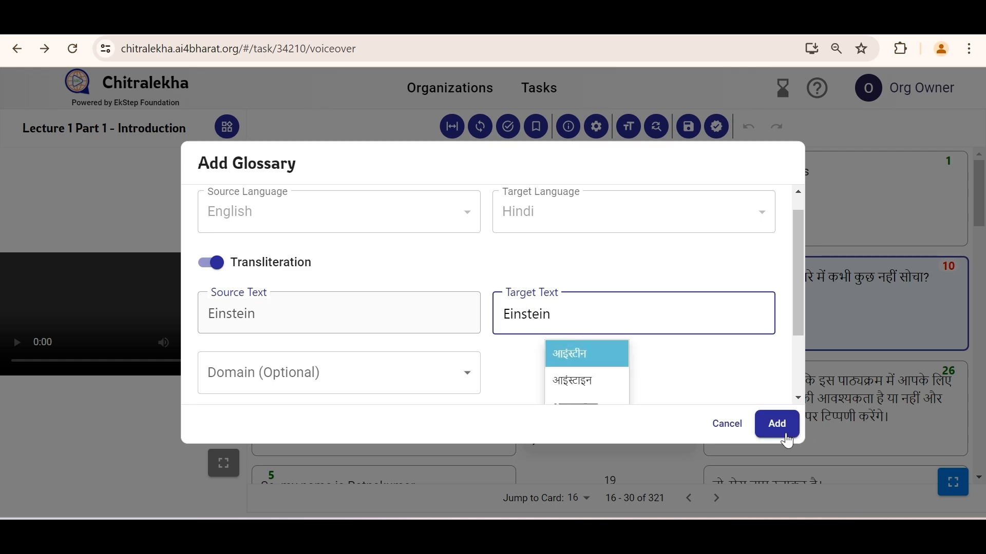
pyautogui.click(786, 432)
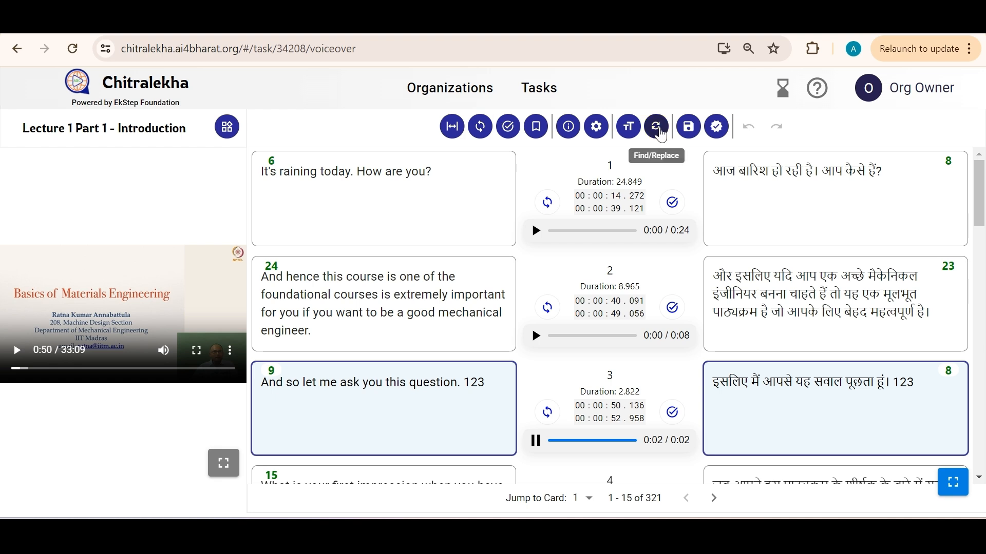
# Step: Find "बारिश" in the Hindi card texts and replace it with "बरसात"
pyautogui.click(662, 135)
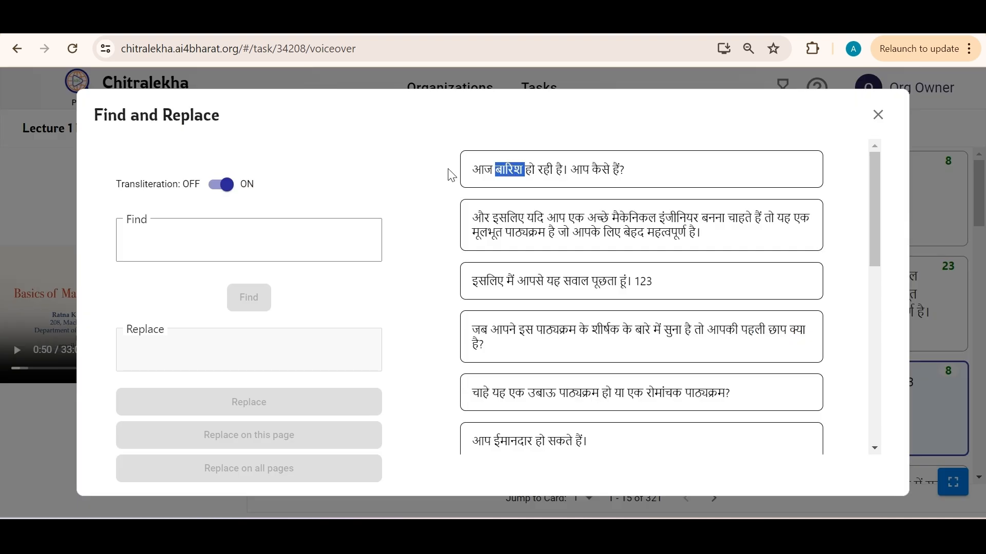
pyautogui.doubleClick(509, 170)
pyautogui.click(127, 240)
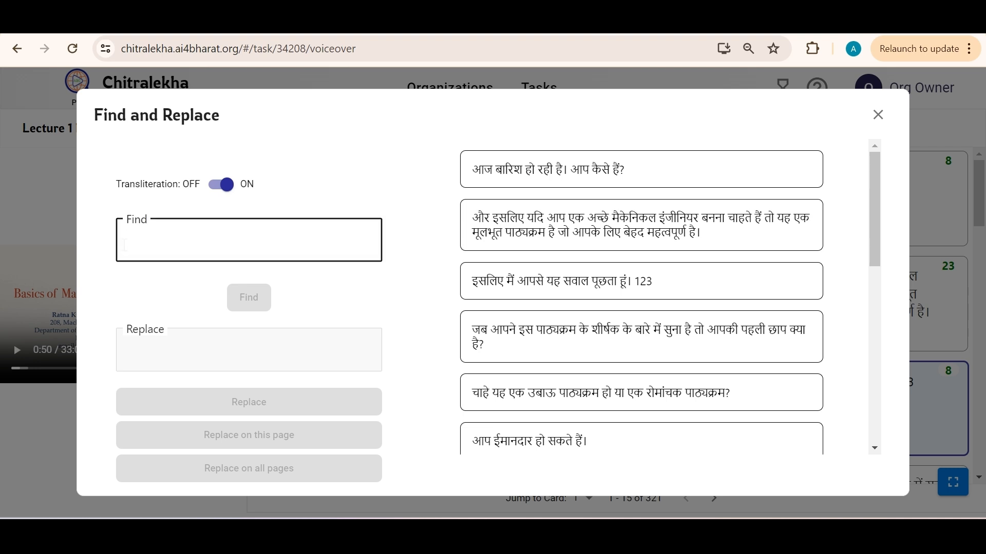
pyautogui.hotkey('ctrl', 'v')
pyautogui.click(245, 305)
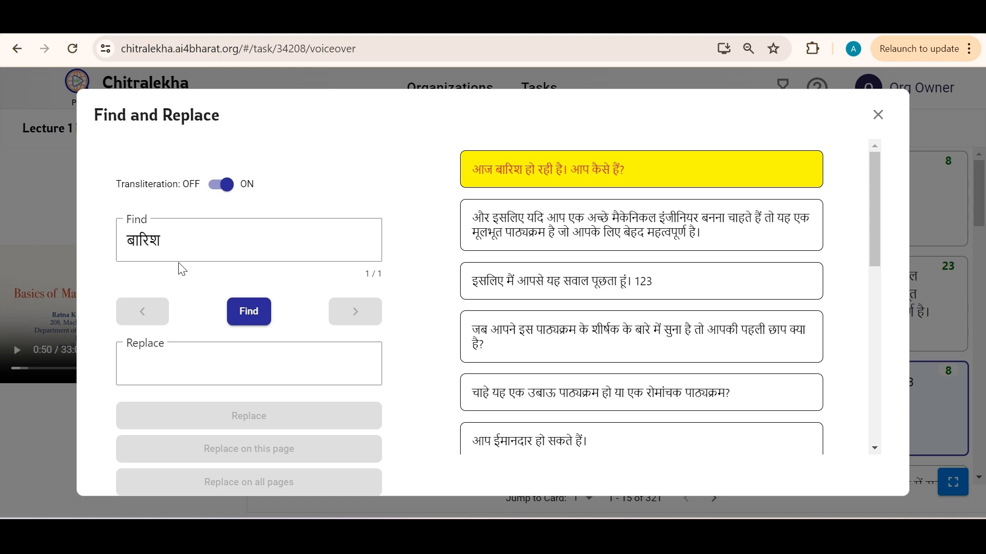
pyautogui.click(201, 366)
pyautogui.write('barsaa')
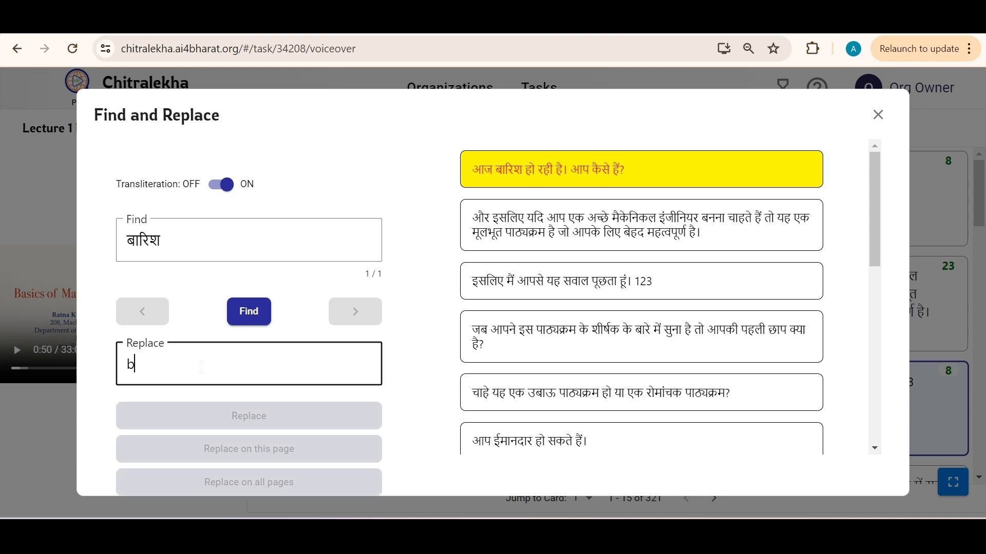
pyautogui.write('t')
pyautogui.click(191, 394)
pyautogui.click(246, 416)
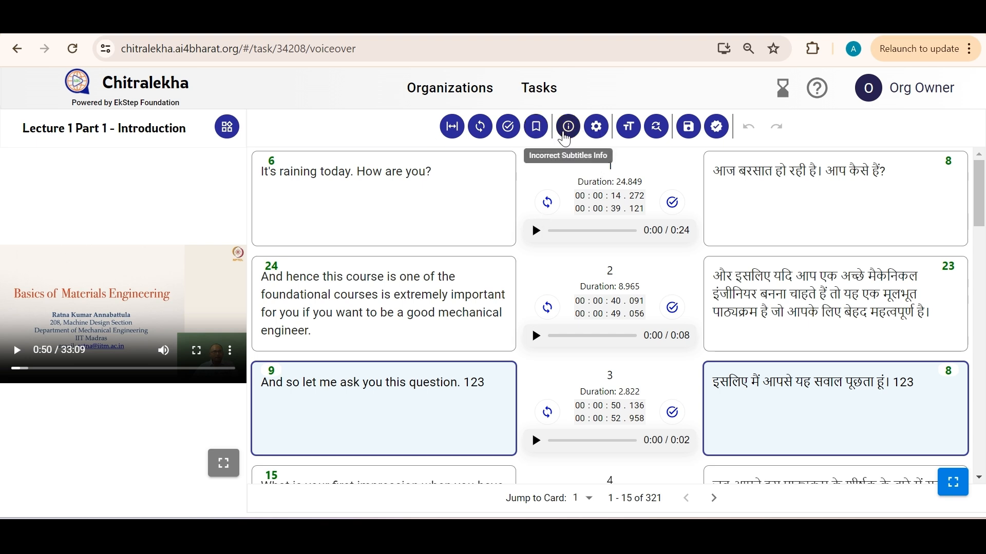
# Step: Look over the incorrect subtitles info, the typing settings and the available font sizes
pyautogui.click(566, 137)
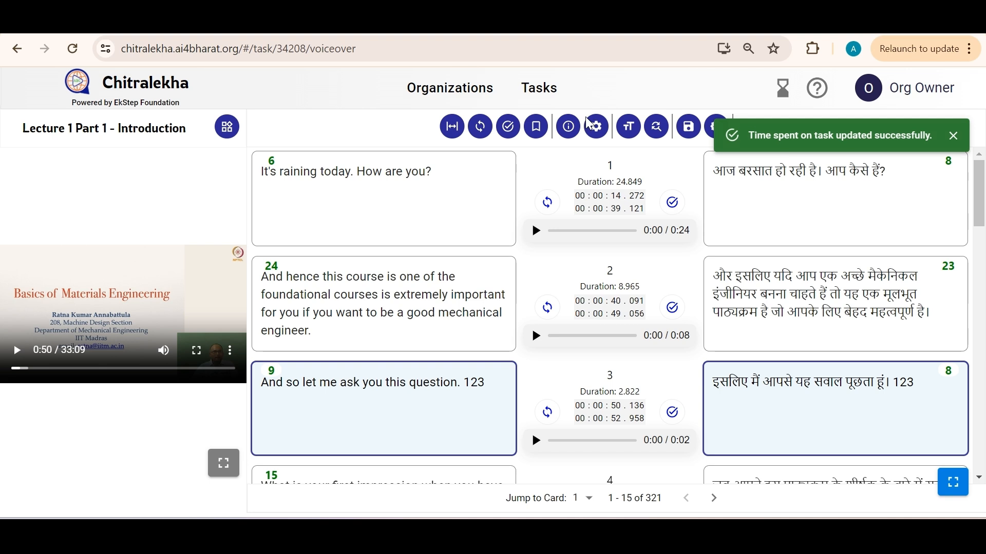
pyautogui.click(595, 127)
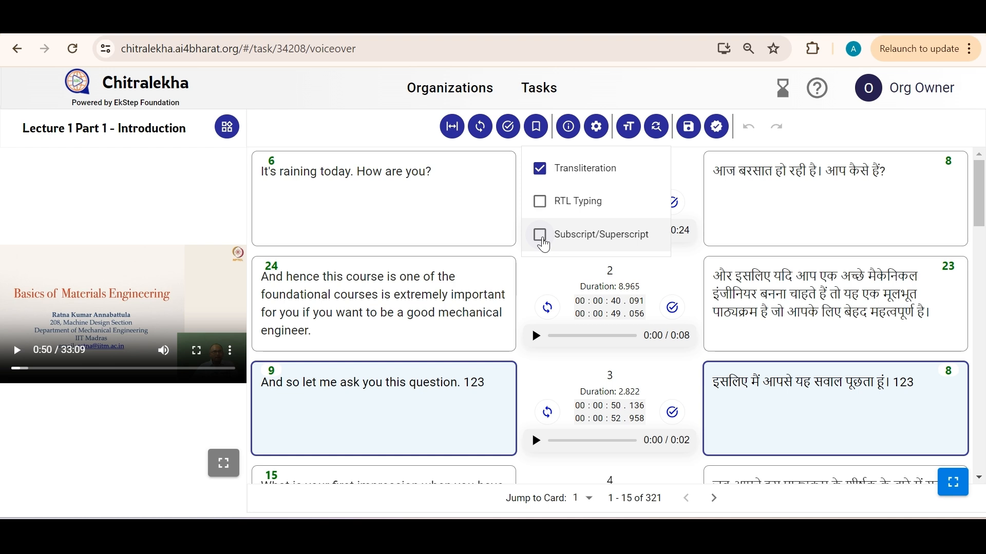
pyautogui.click(623, 125)
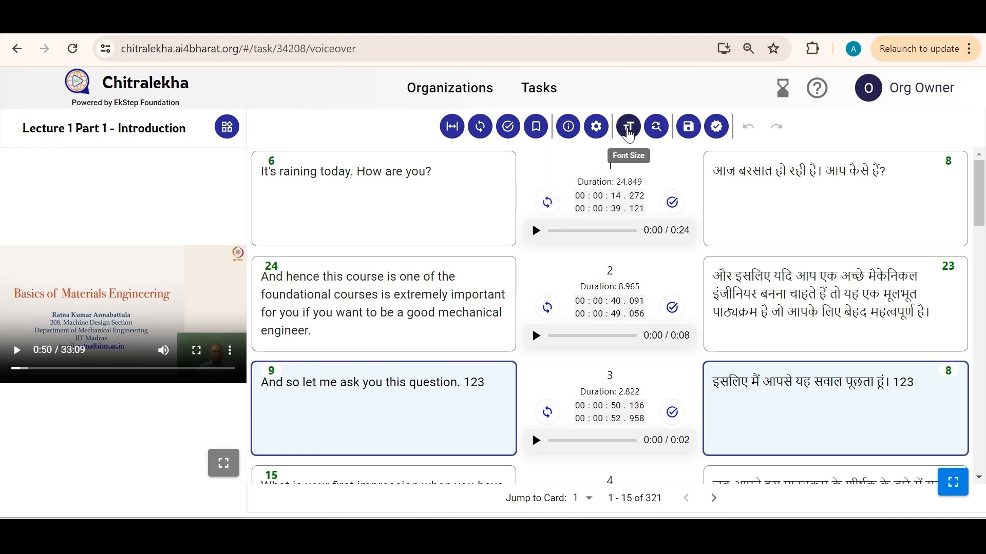
pyautogui.click(629, 132)
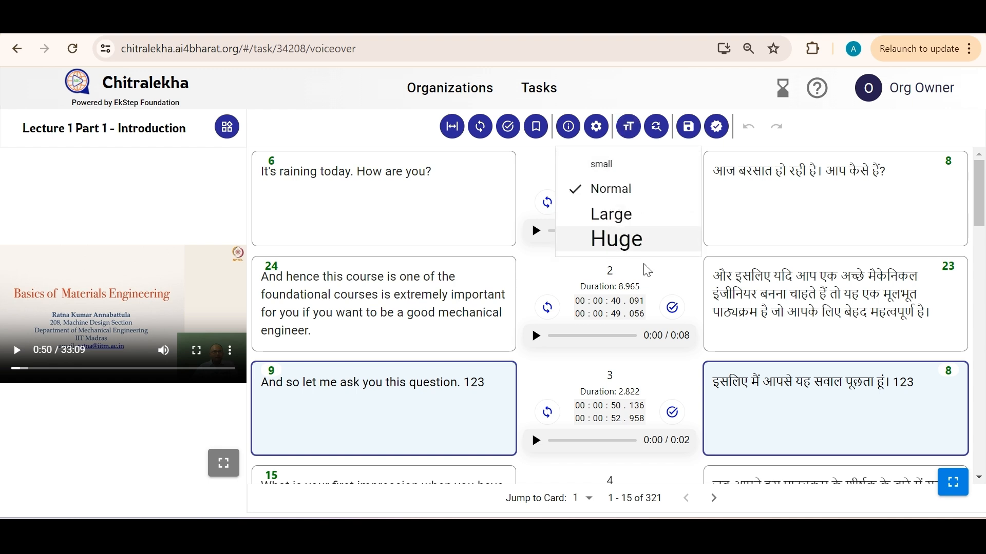
pyautogui.click(642, 86)
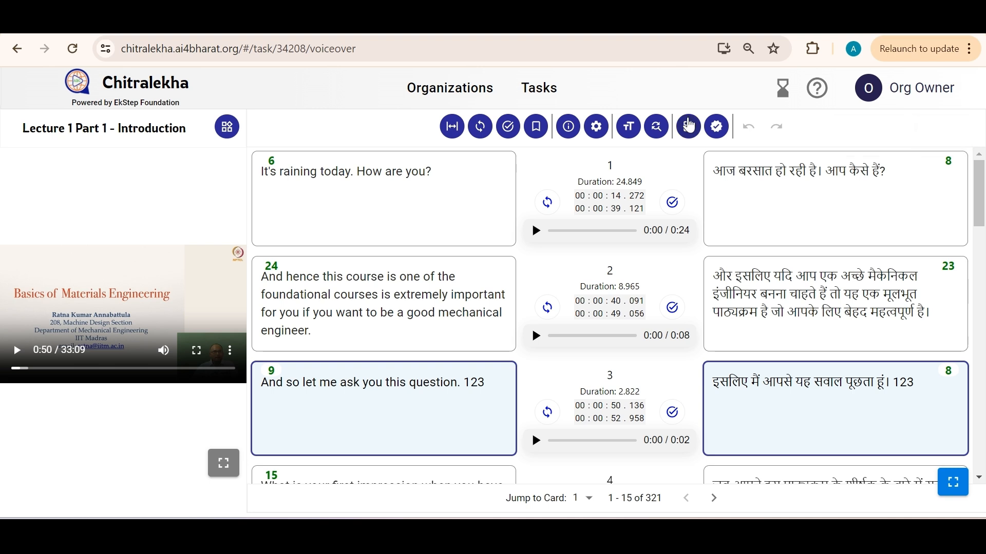
# Step: Save the task and expand the second card's timestamp
pyautogui.click(690, 126)
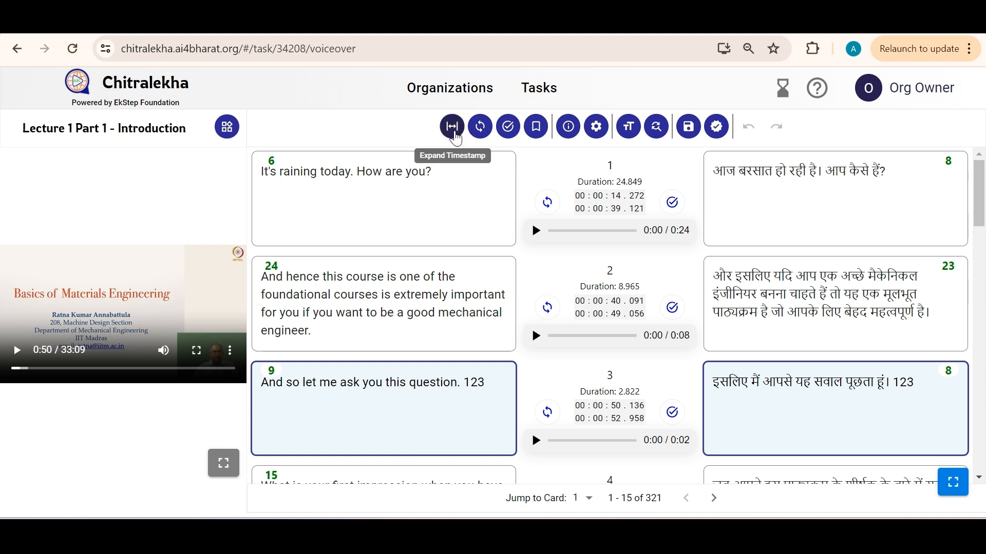
pyautogui.click(379, 330)
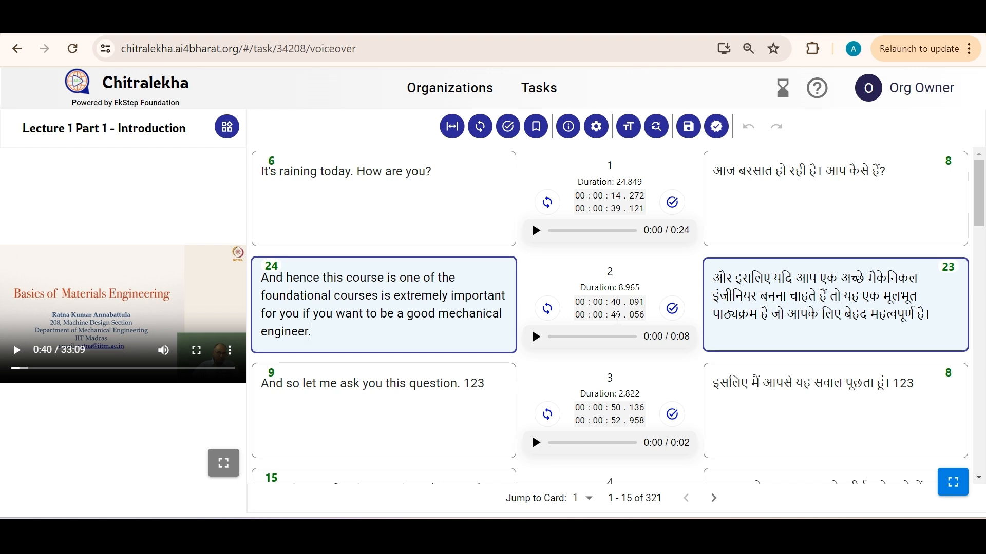
pyautogui.click(453, 126)
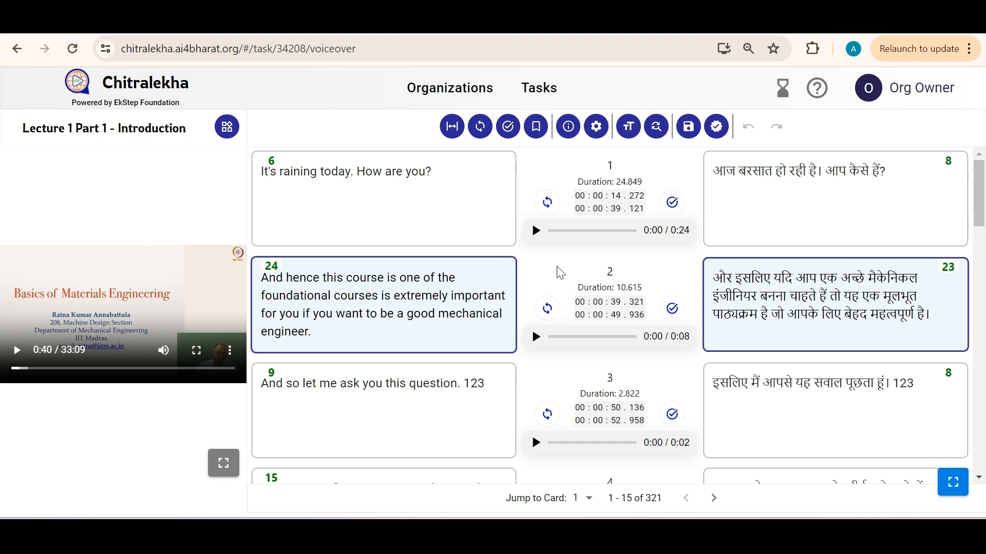
# Step: Set the seconds of the second card's end time to 47
pyautogui.doubleClick(598, 315)
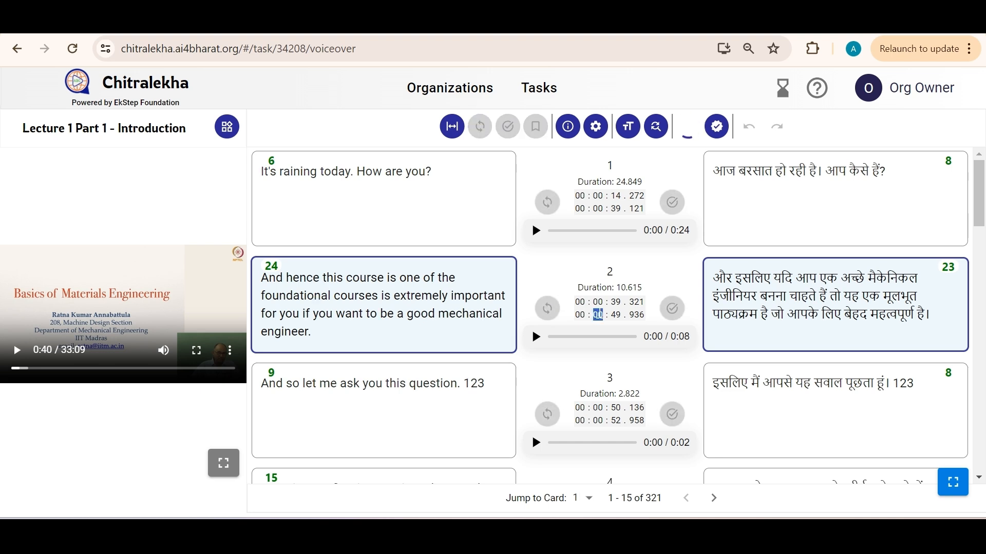
pyautogui.doubleClick(615, 315)
pyautogui.write('47')
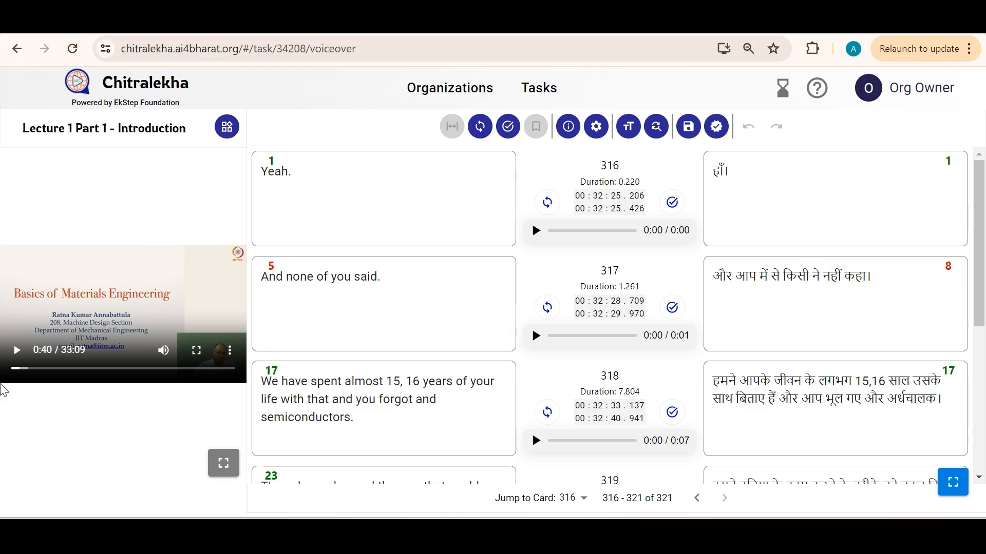
# Step: View the video panel and the card editing area in full screen, returning to the normal layout each time
pyautogui.click(222, 465)
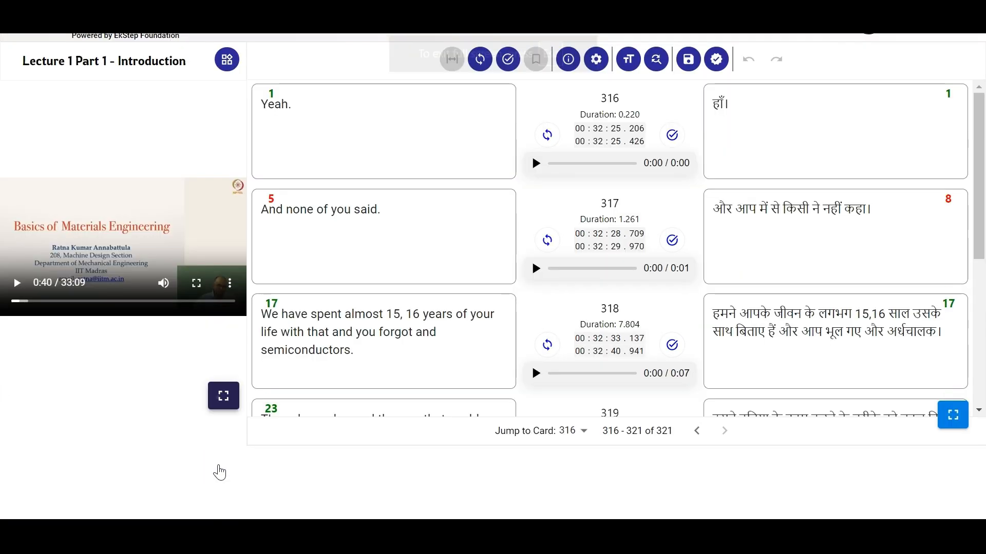
pyautogui.press('Escape')
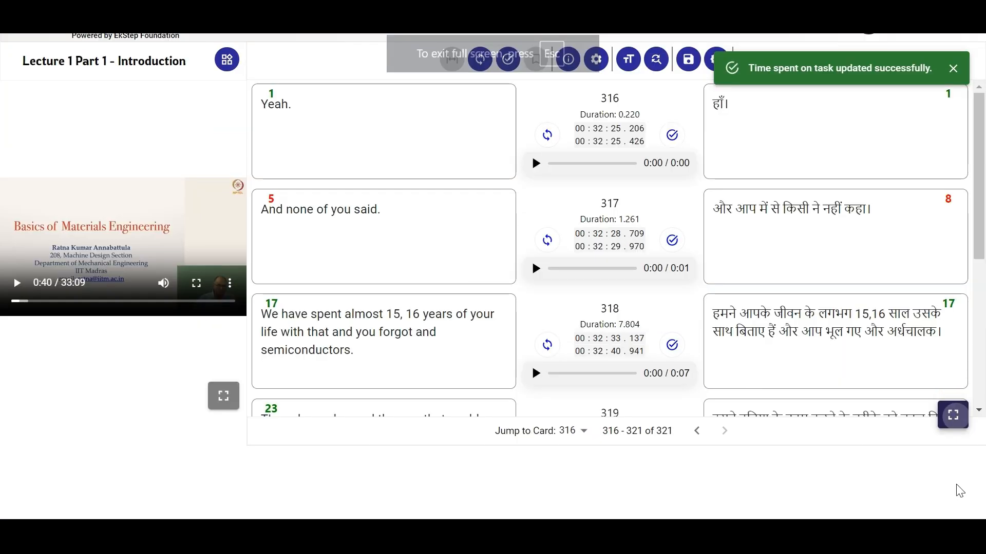
pyautogui.click(953, 483)
pyautogui.press('Escape')
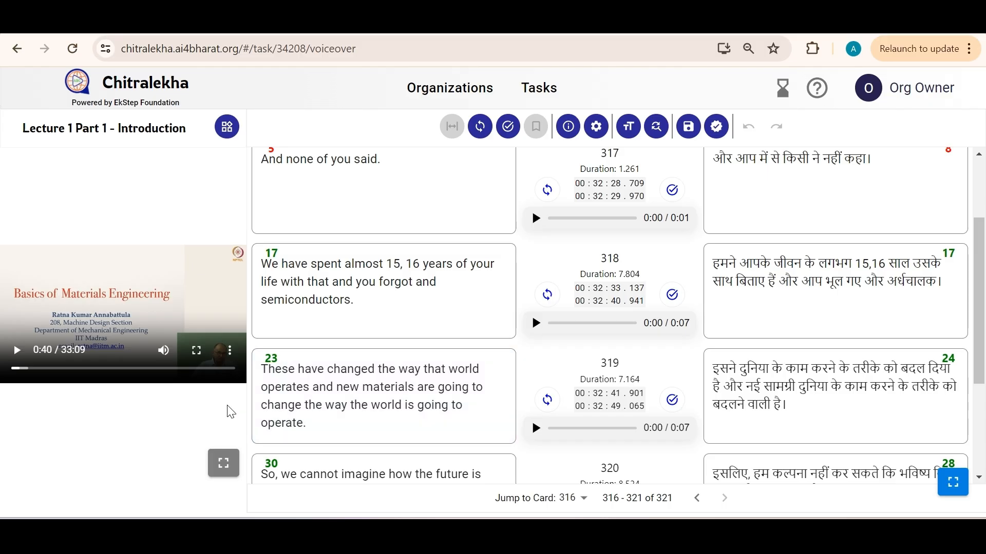
pyautogui.click(953, 483)
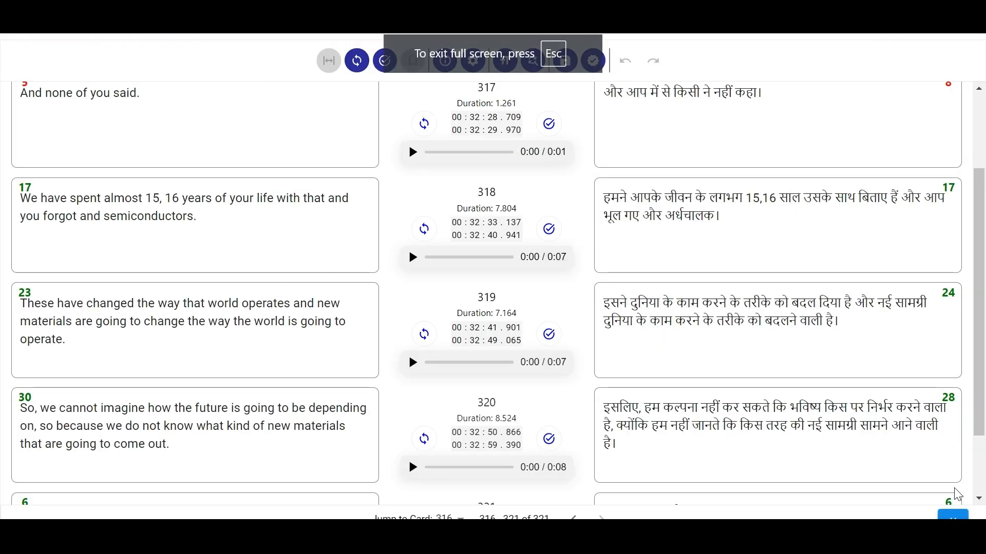
pyautogui.press('Escape')
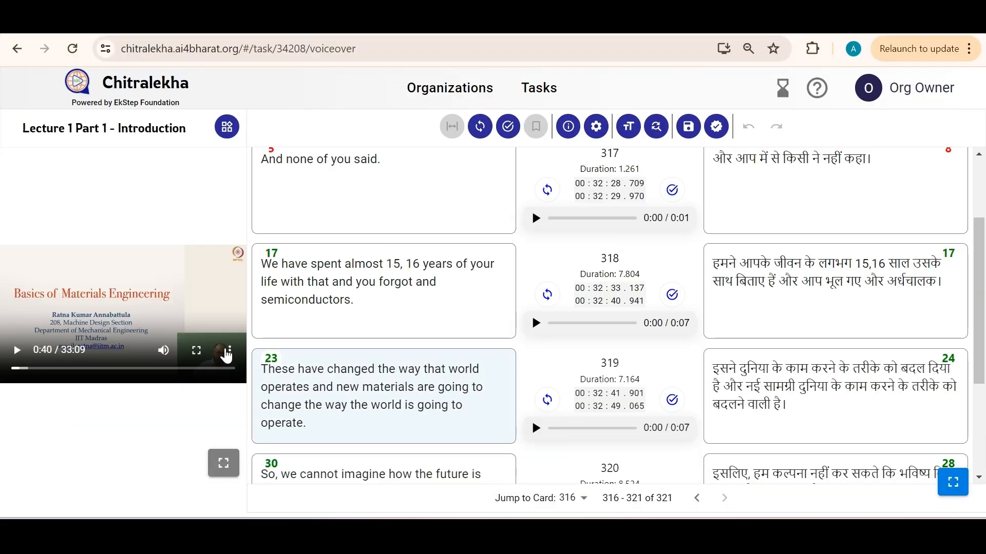
# Step: Float the lecture video in picture-in-picture over the cards and play it with the card area in full screen
pyautogui.click(228, 350)
pyautogui.click(167, 346)
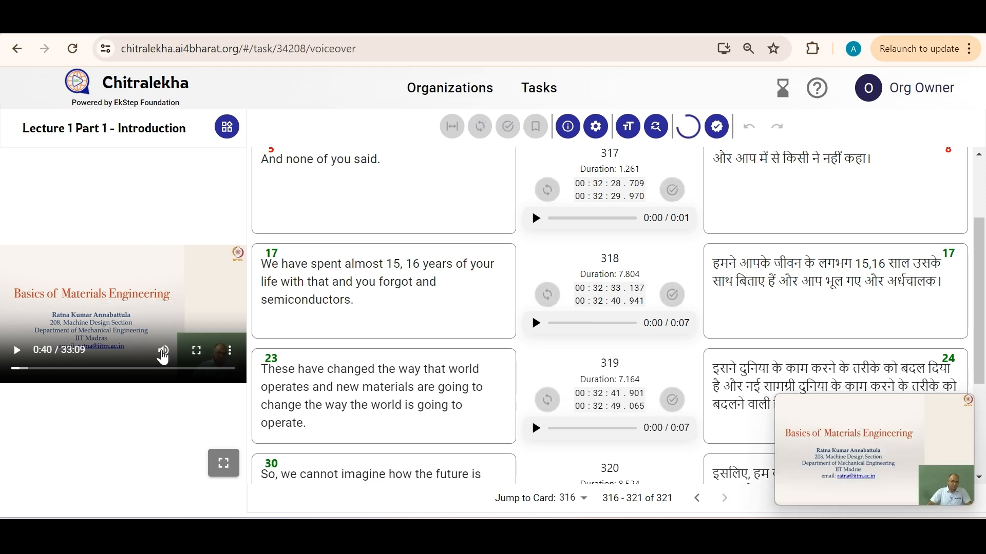
pyautogui.moveTo(889, 417); pyautogui.dragTo(834, 344)
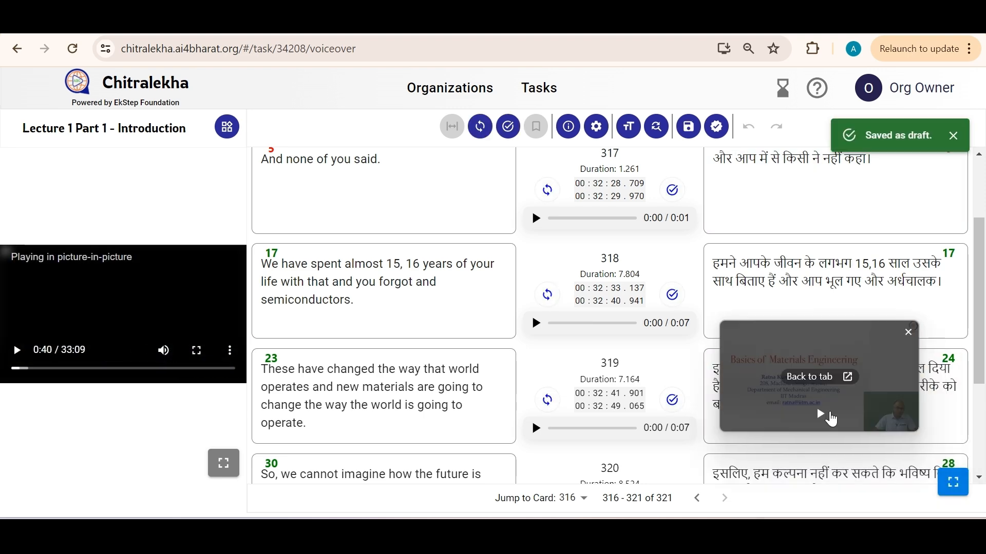
pyautogui.click(953, 482)
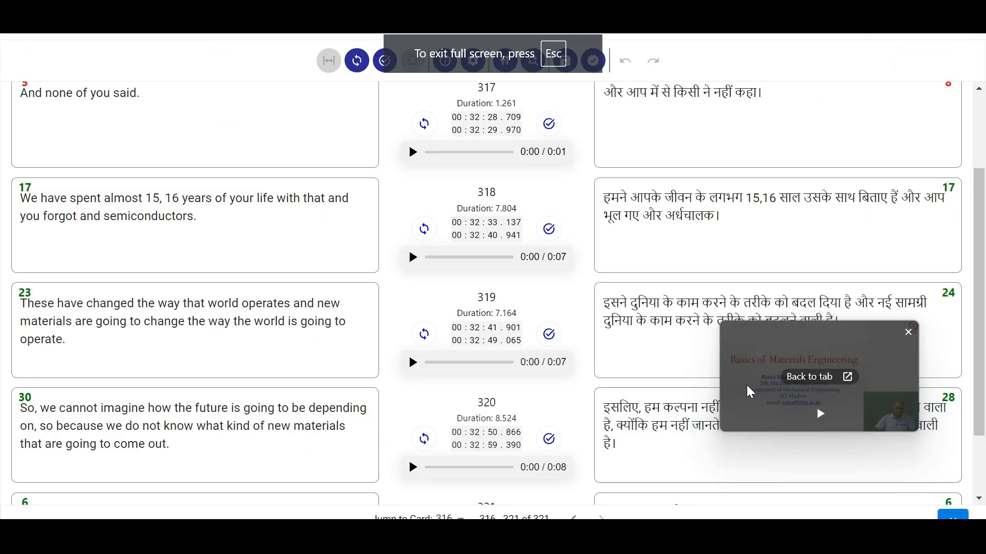
pyautogui.click(819, 424)
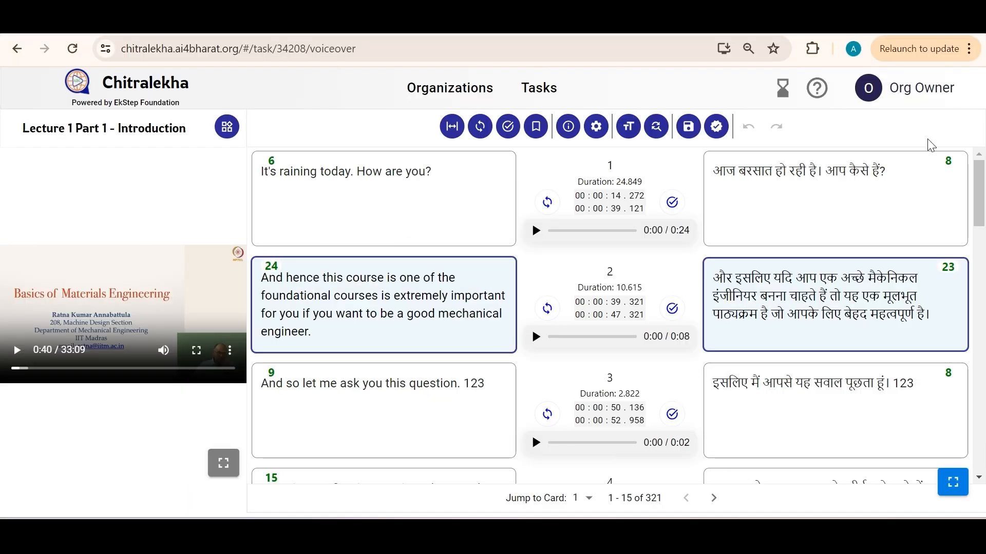
# Step: Page forward from the last cards of the first page and jump to card 316
pyautogui.moveTo(977, 207); pyautogui.dragTo(984, 471)
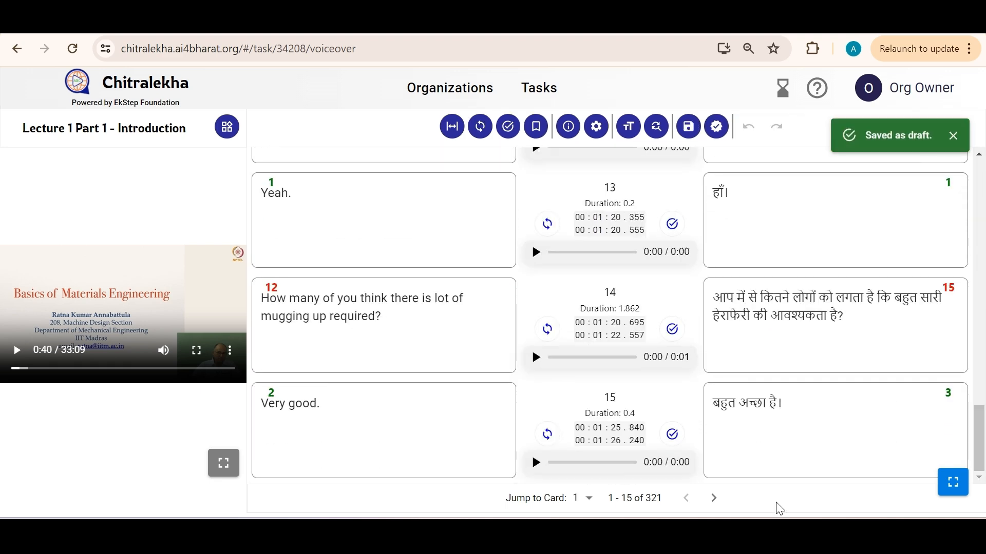
pyautogui.click(714, 499)
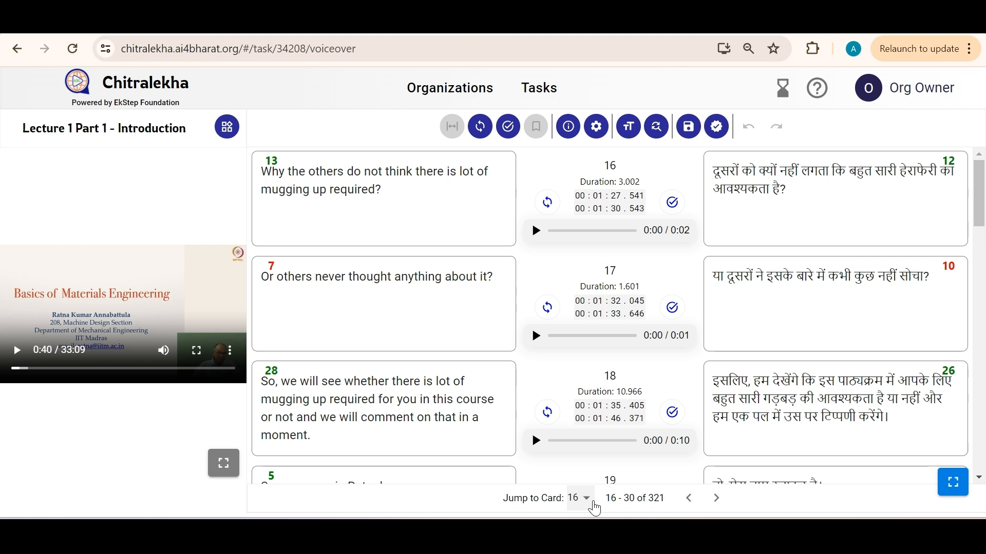
pyautogui.click(596, 508)
pyautogui.moveTo(659, 388); pyautogui.dragTo(659, 516)
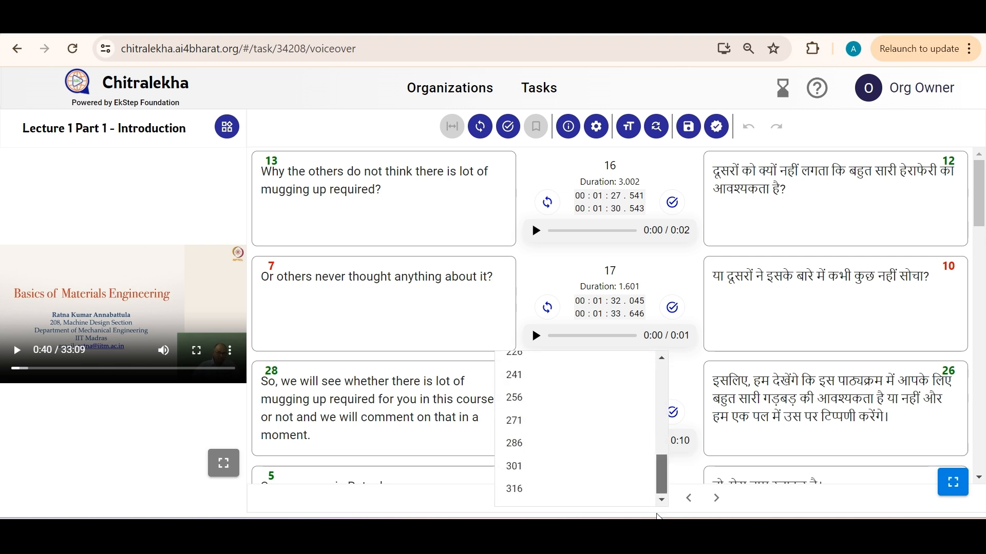
pyautogui.click(549, 490)
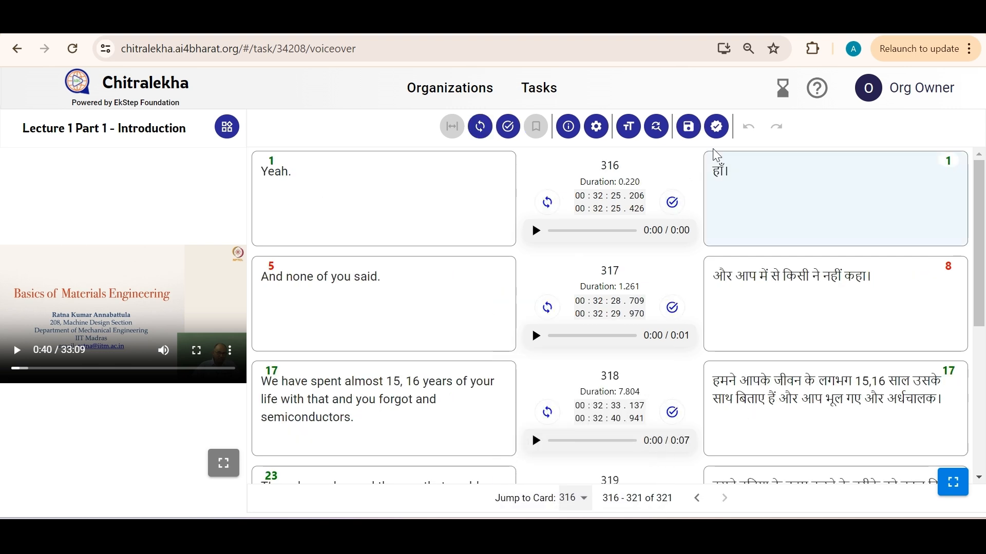
# Step: Submit the voice-over task as complete and check task 34208's status in the project's task list
pyautogui.click(718, 126)
pyautogui.click(571, 317)
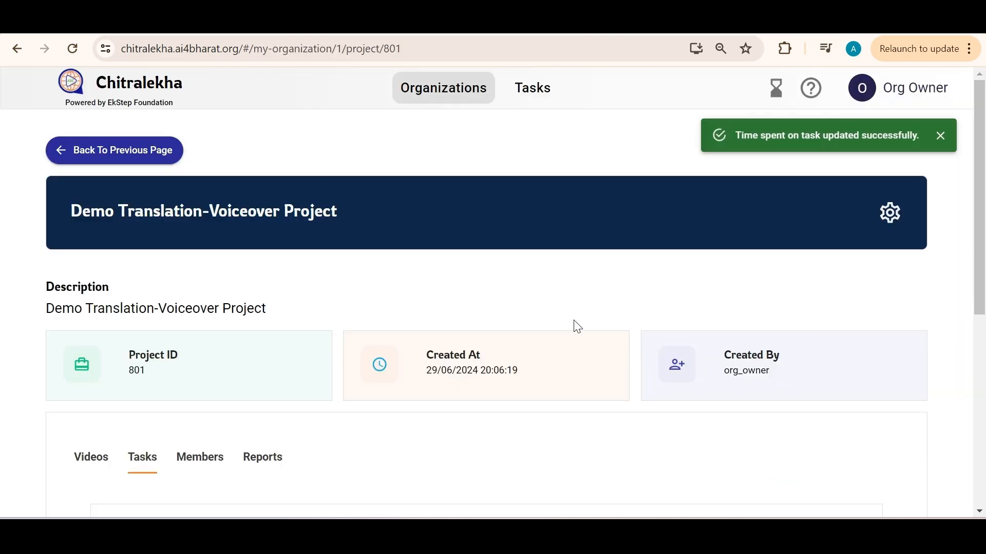
pyautogui.moveTo(981, 210); pyautogui.dragTo(983, 348)
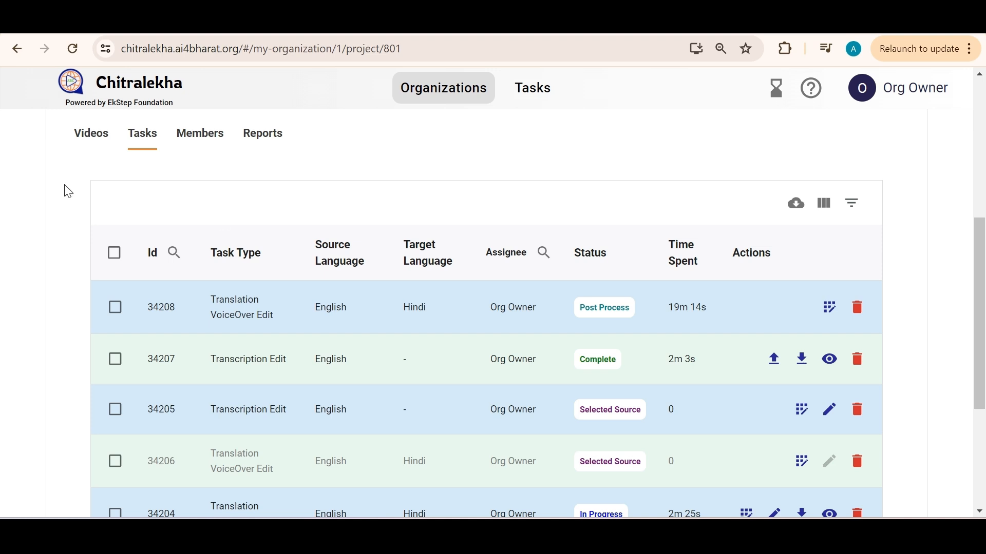
pyautogui.scroll(-1, 829, 215)
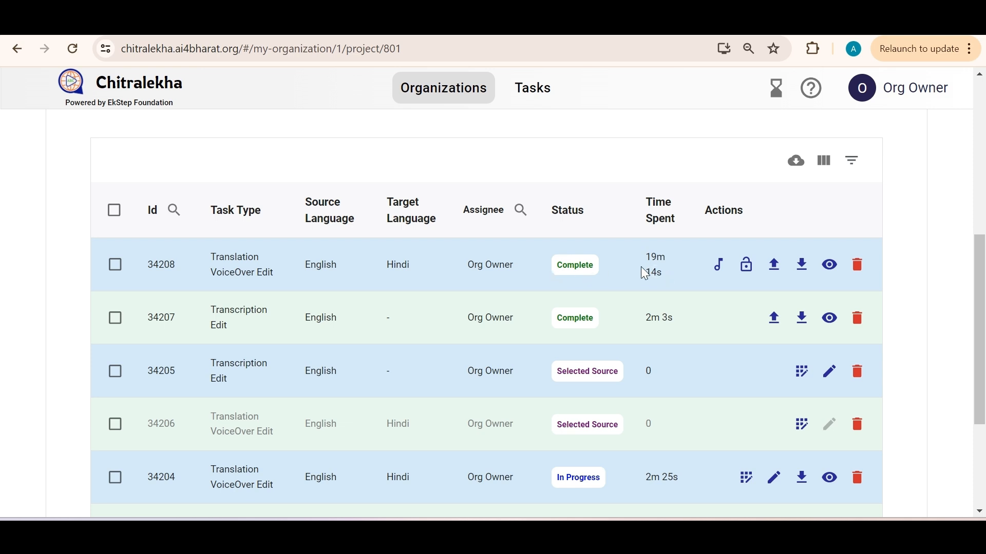
# Step: Export the voice-over audio of task 34208 as flac without background music
pyautogui.click(720, 266)
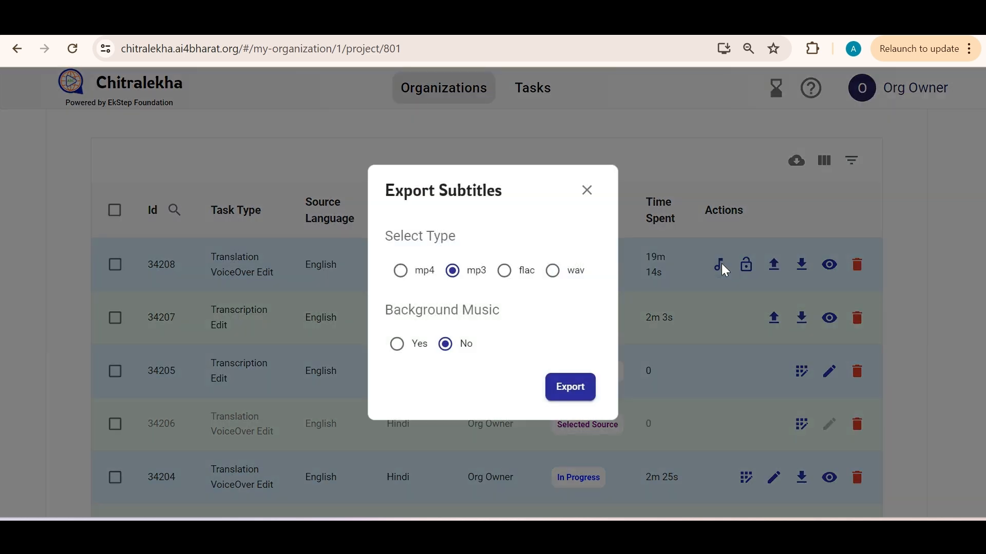
pyautogui.click(505, 276)
pyautogui.click(574, 389)
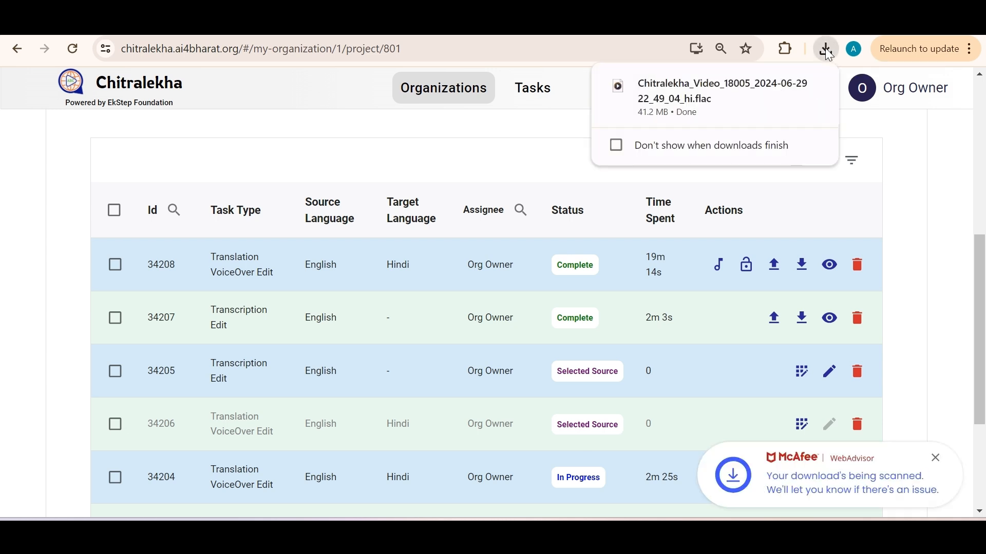
# Step: Open the downloaded flac file in the media player, listen from about 3:21, and close the player
pyautogui.click(719, 92)
pyautogui.click(352, 426)
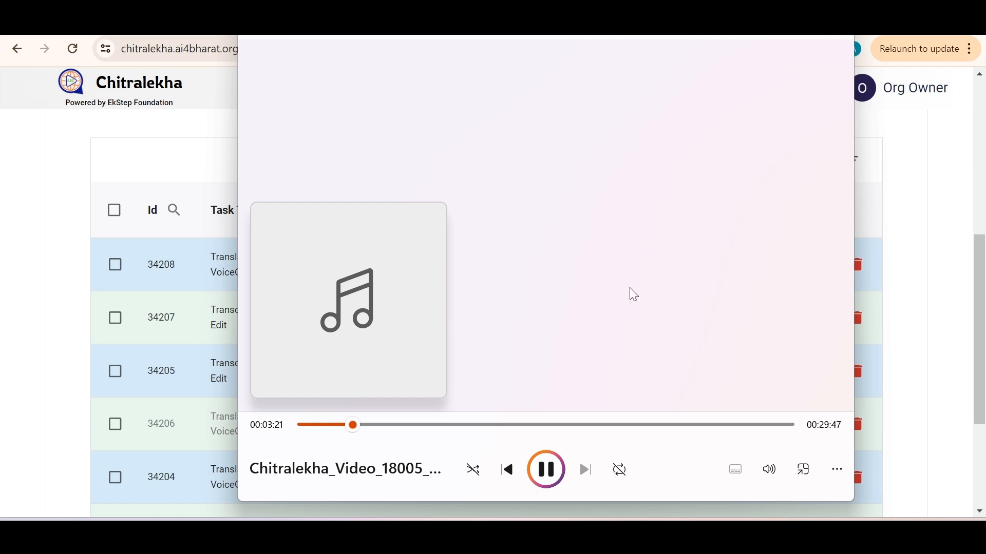
pyautogui.click(845, 38)
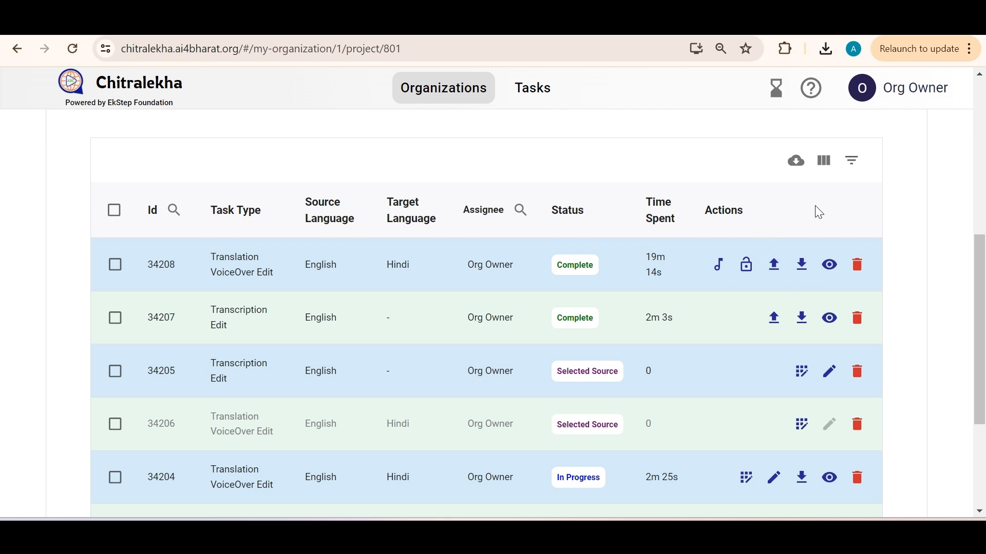
# Step: Export task 34208's subtitles as srt without background music, view the downloaded file in Notepad, and close it
pyautogui.click(804, 265)
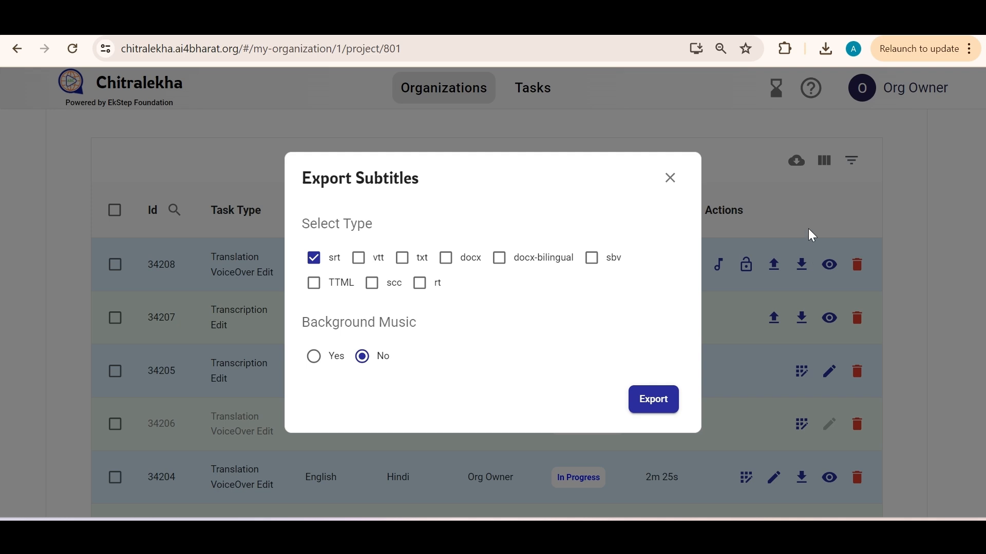
pyautogui.click(667, 404)
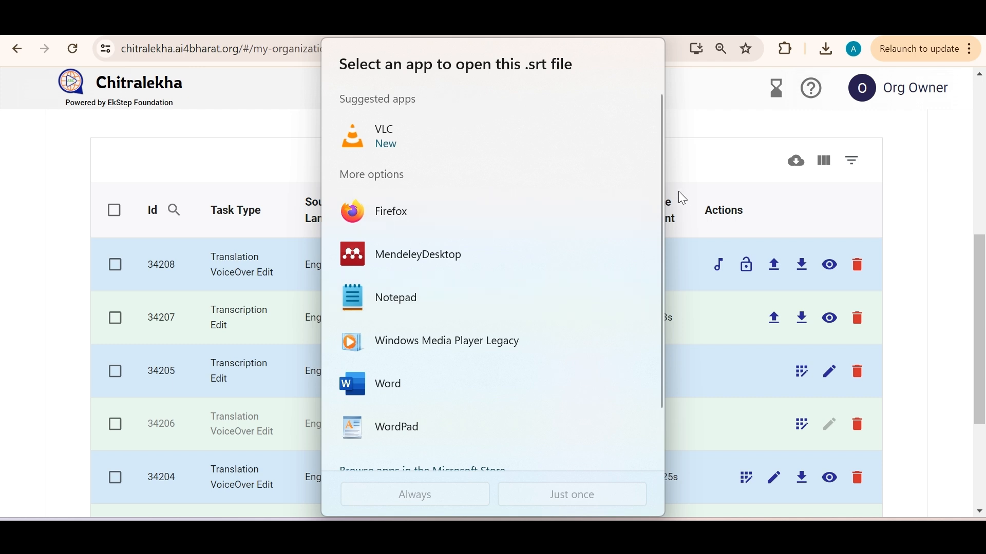
pyautogui.doubleClick(464, 301)
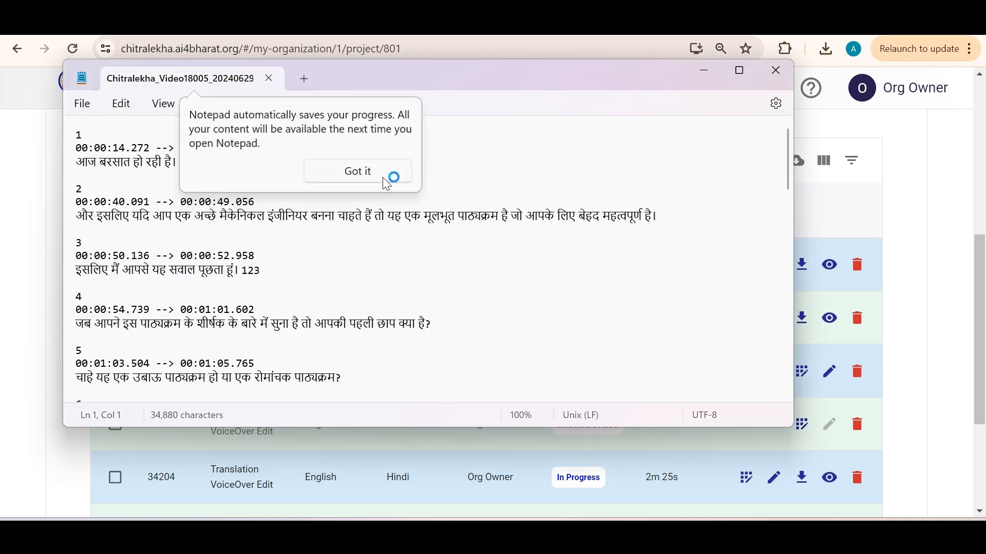
pyautogui.click(385, 175)
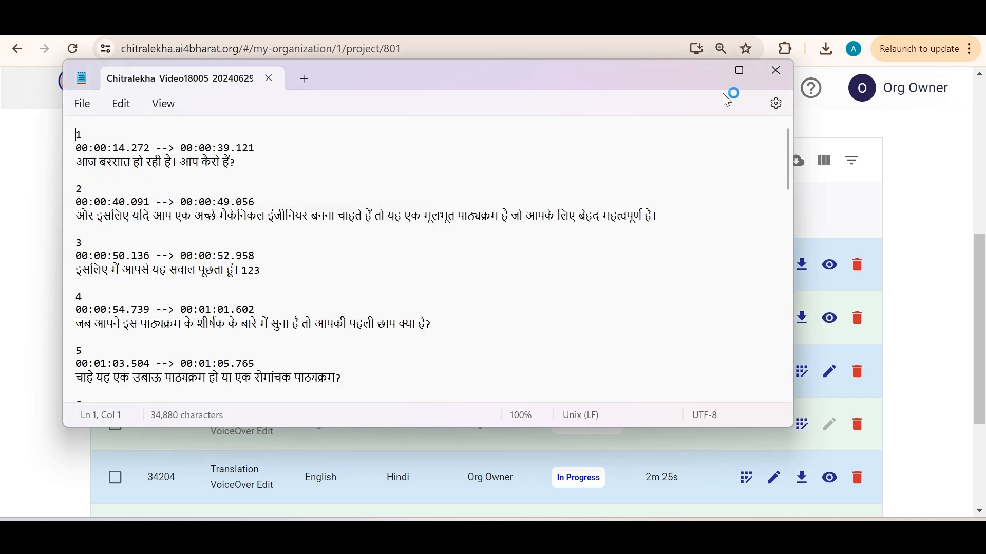
pyautogui.click(777, 71)
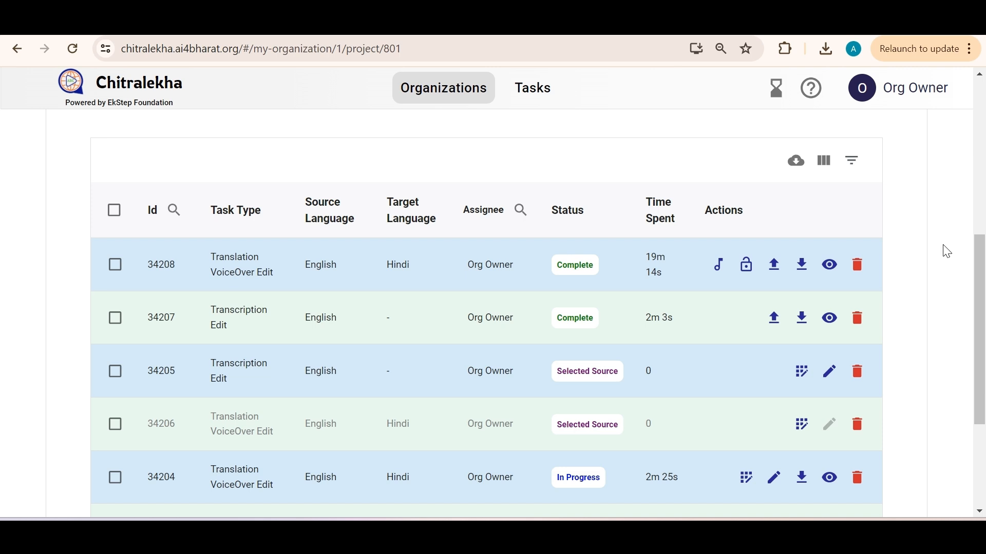